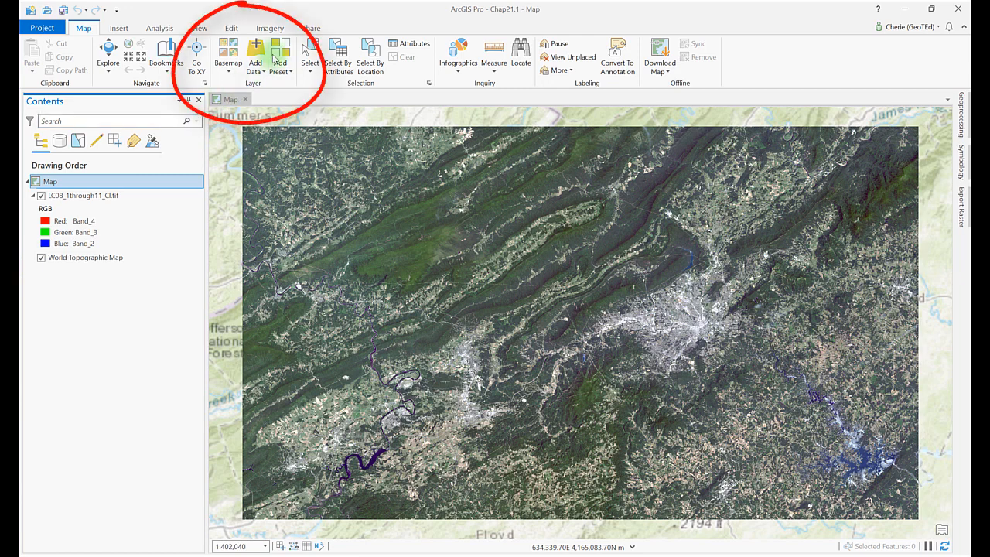
- Select the LC08_1through11_Cl.tif layer, search the geoprocessing tools for "classification" and open Iso Cluster Unsupervised Classification
click(280, 29)
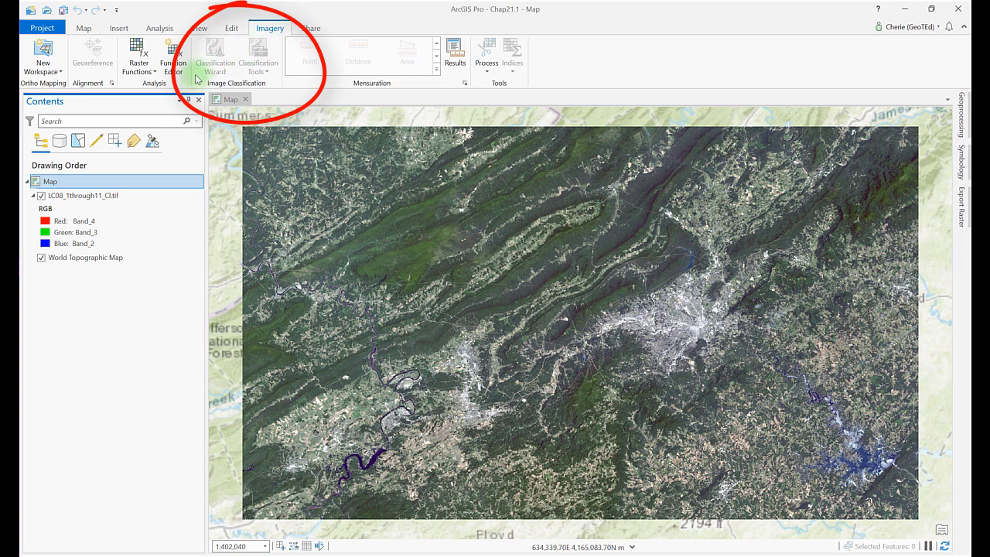
click(112, 197)
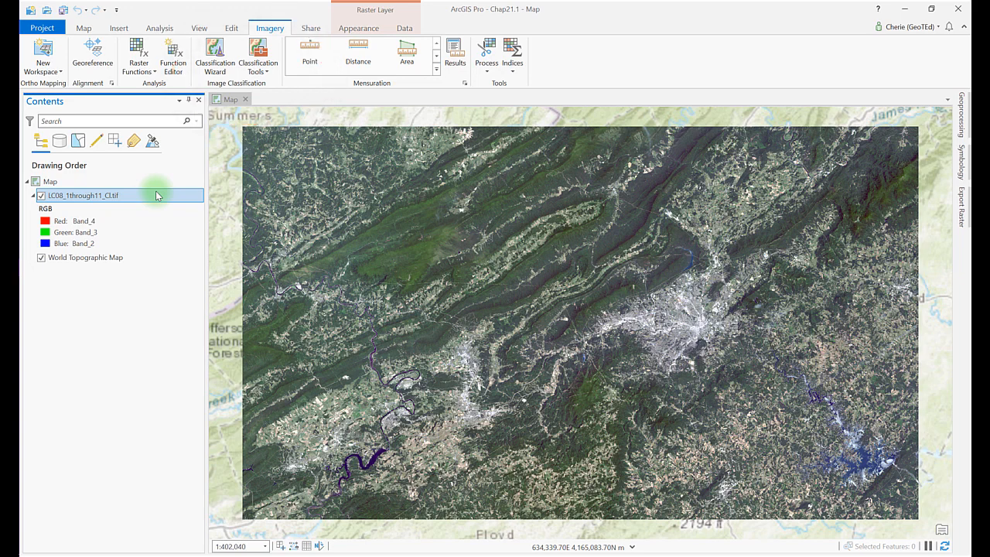
click(161, 29)
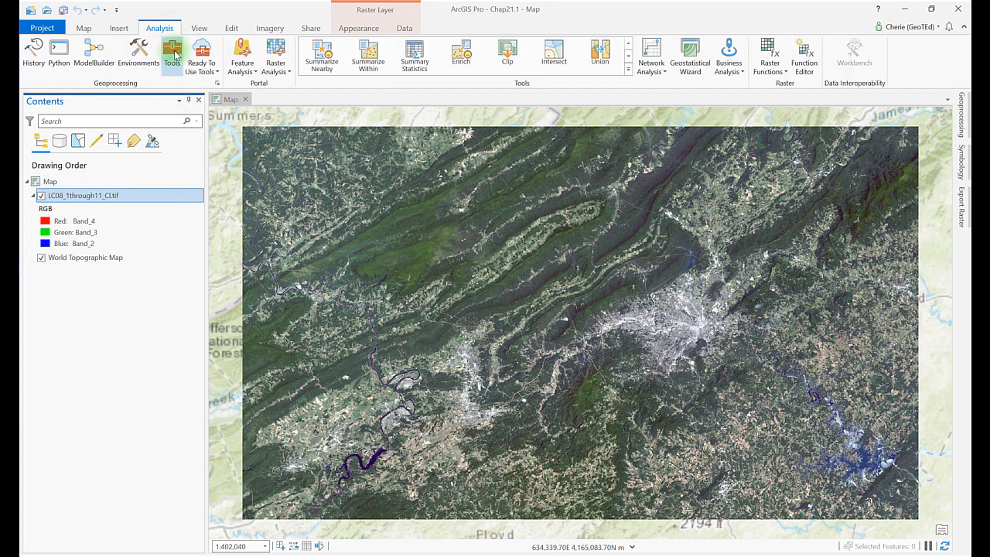
click(172, 53)
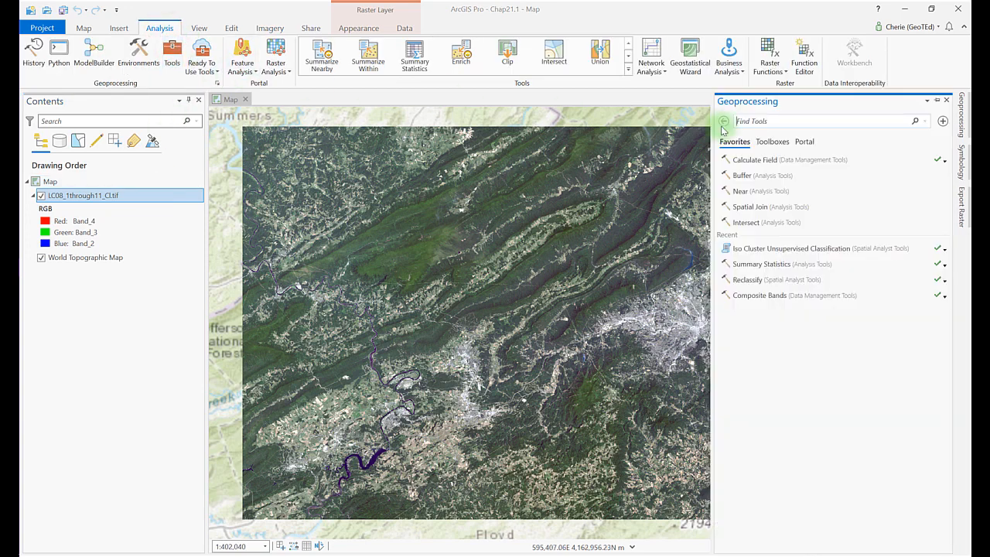
text(class)
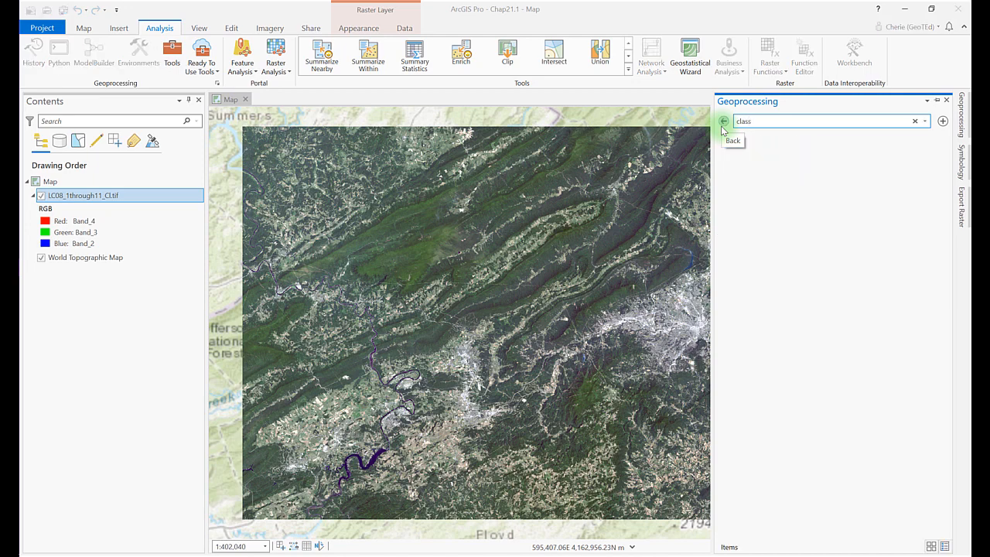
text(ification)
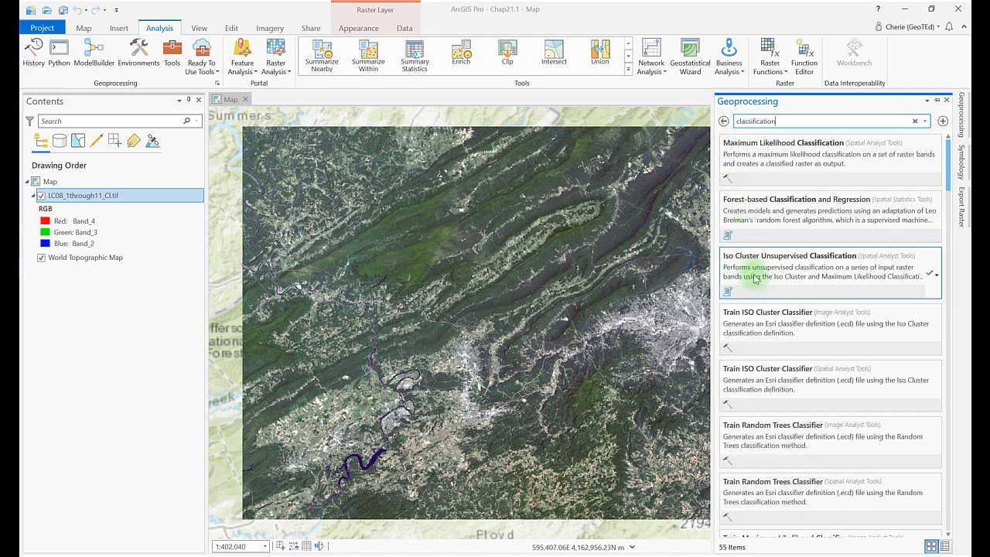
click(804, 273)
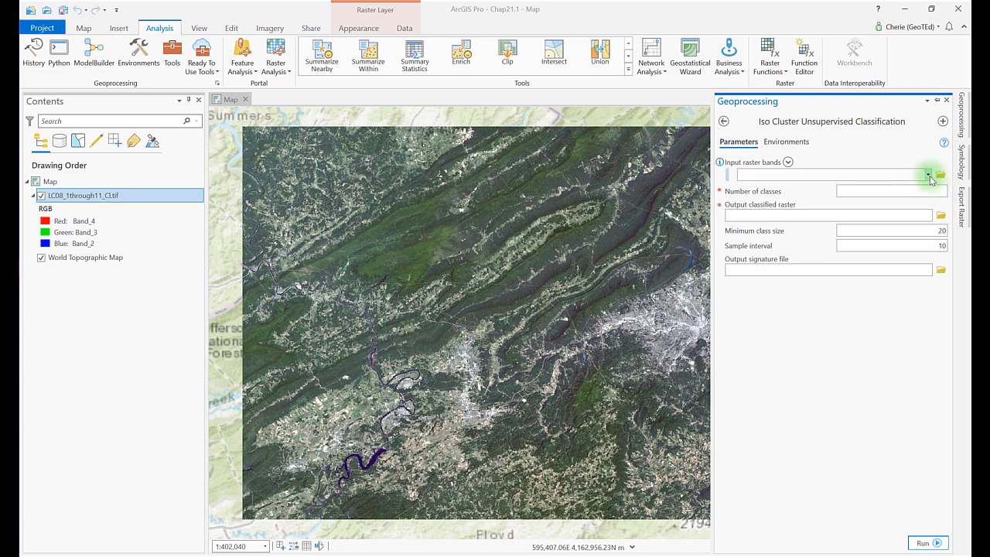
- Use LC08_1through11_Cl.tif as the input raster bands and name the output classified raster LC08_1through11_Cl_IsoCluste25
click(928, 177)
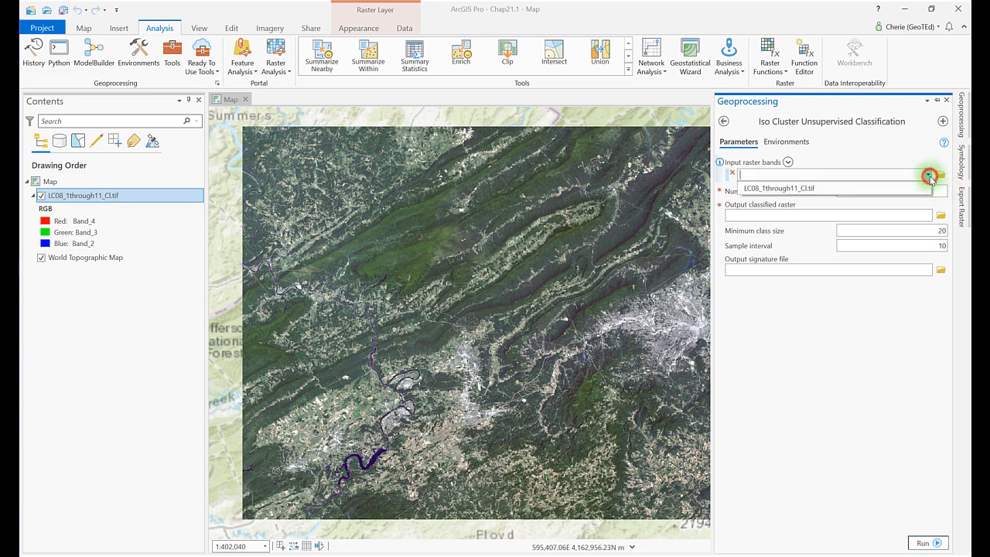
click(803, 190)
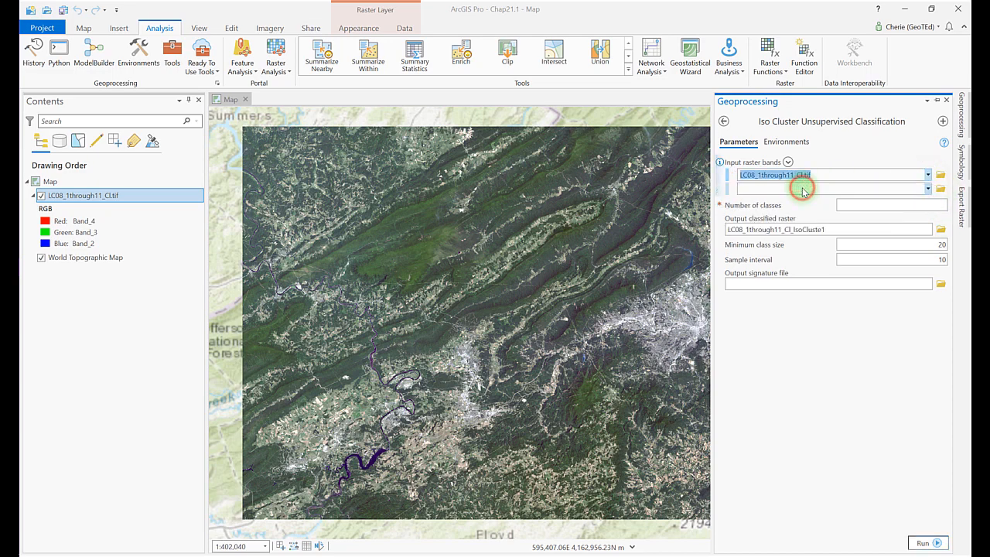
click(831, 229)
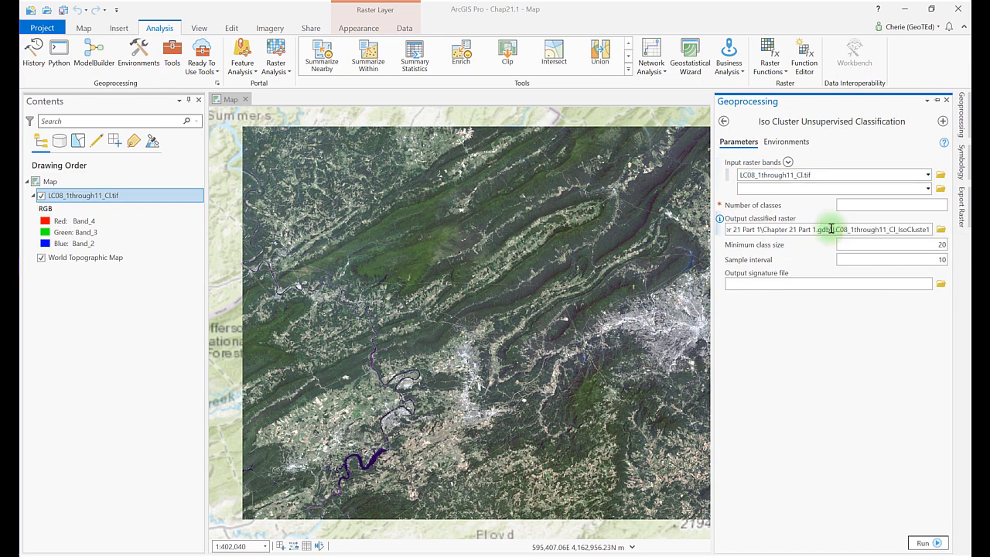
key(BackSpace)
text(25)
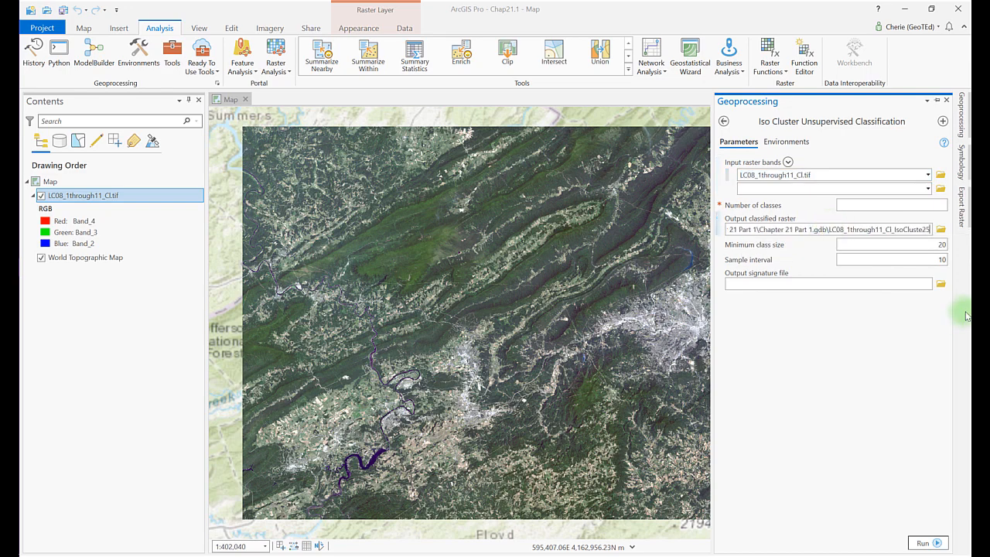
- Set the number of classes to 25 and run the Iso Cluster Unsupervised Classification
click(943, 205)
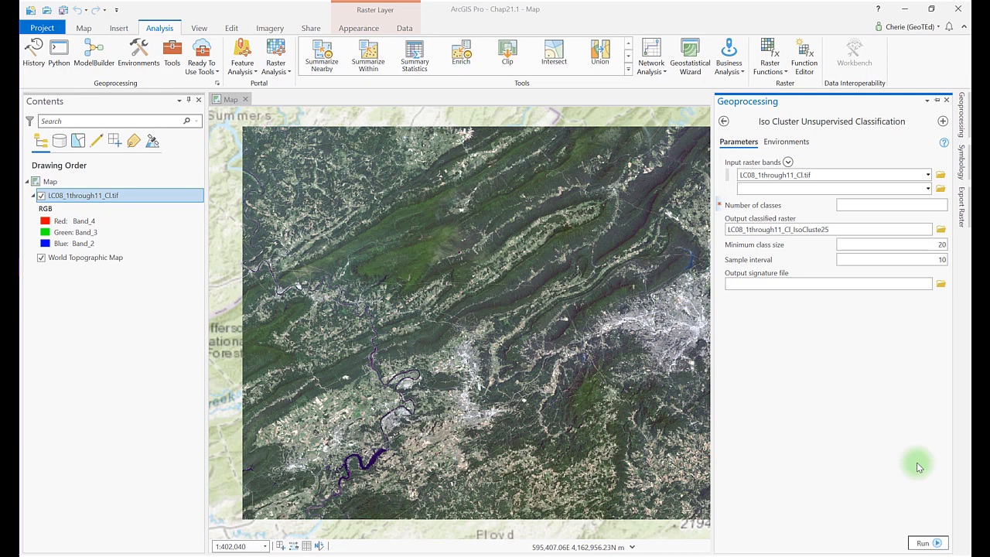
text(25)
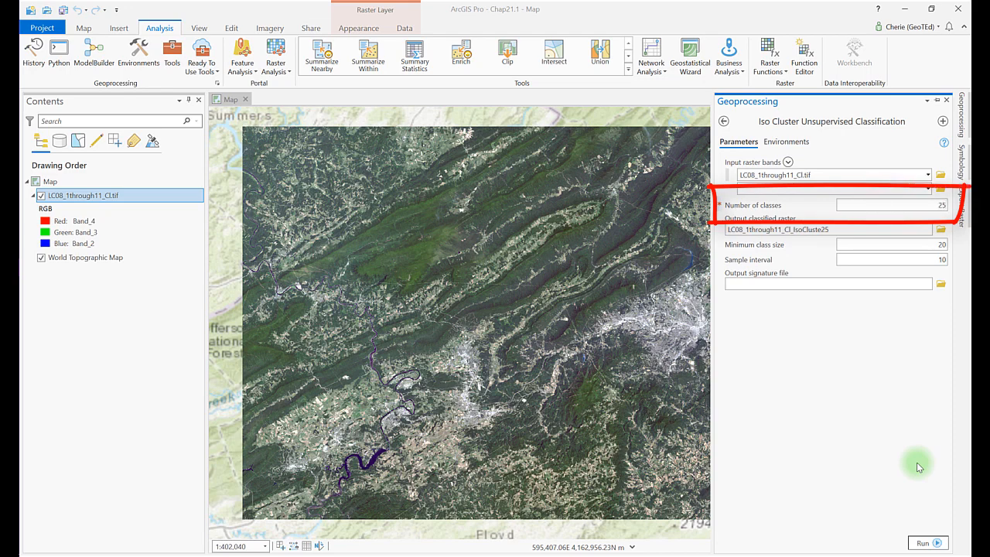
click(925, 543)
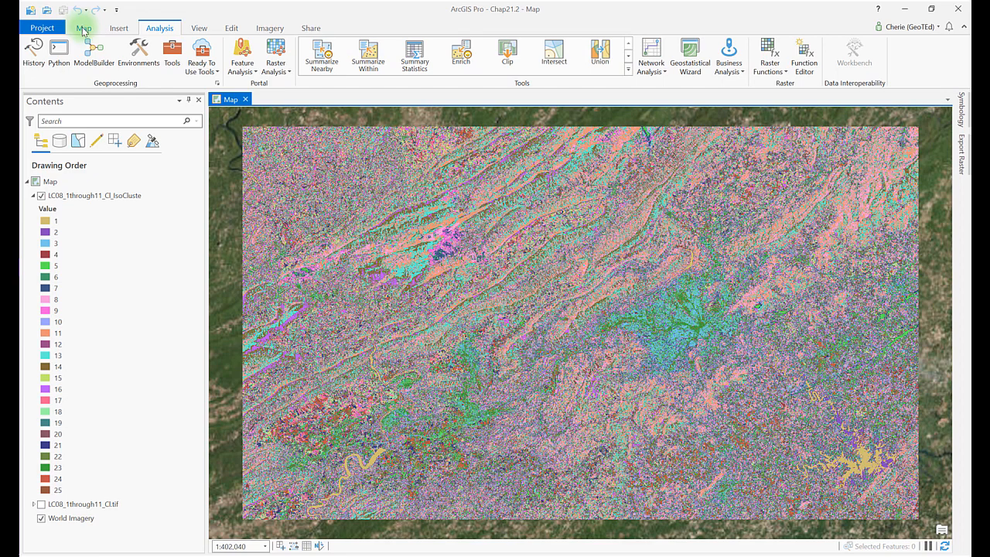
- Set the map's basemap to World Imagery beneath the classified raster
click(83, 29)
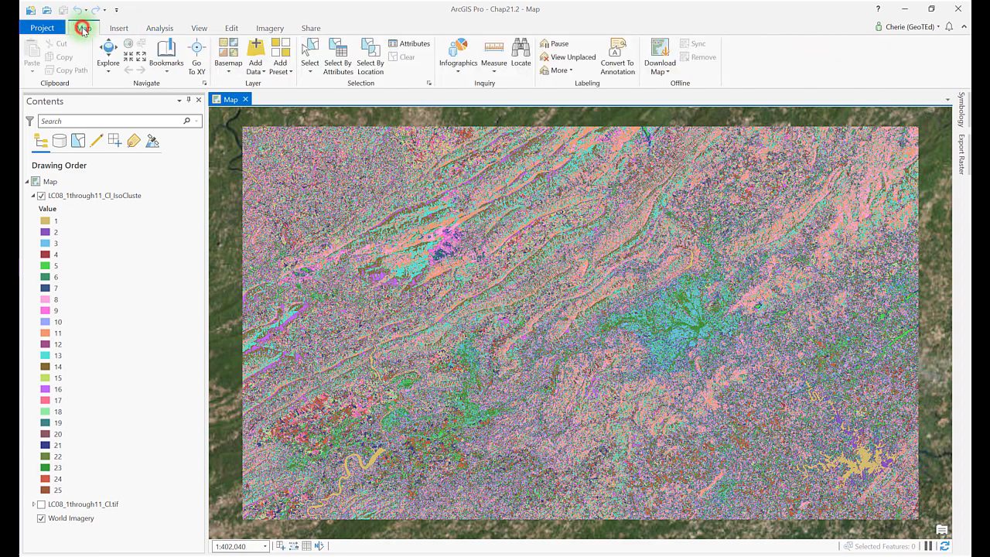
click(228, 74)
click(255, 102)
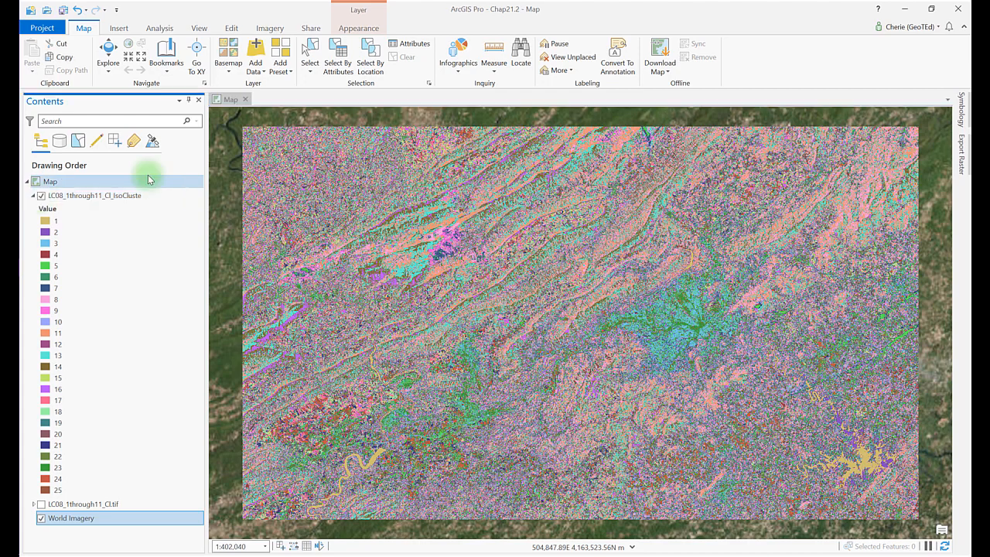
- Recolor values 6 and 19 of the LC08_1through11_Cl_IsoCluste layer light orange
click(44, 277)
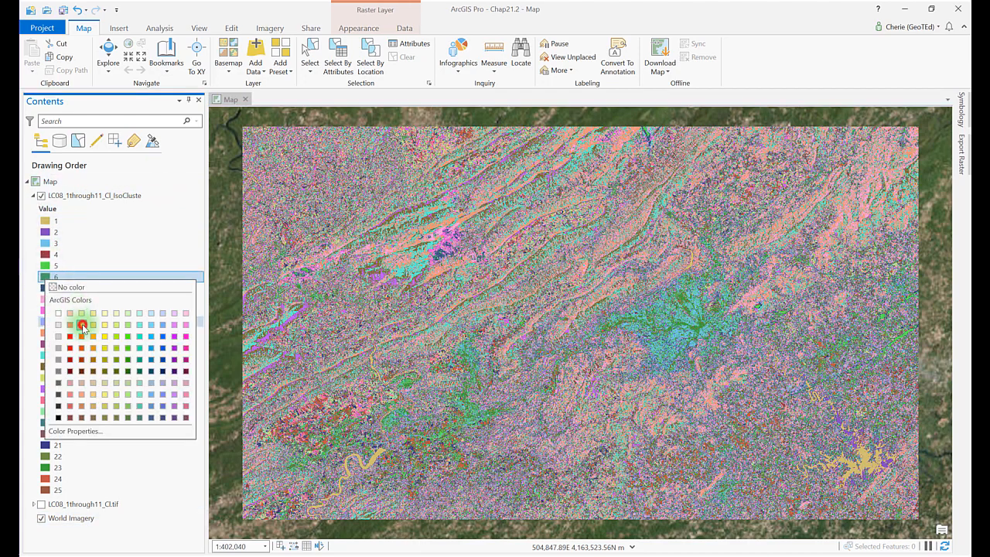
click(82, 325)
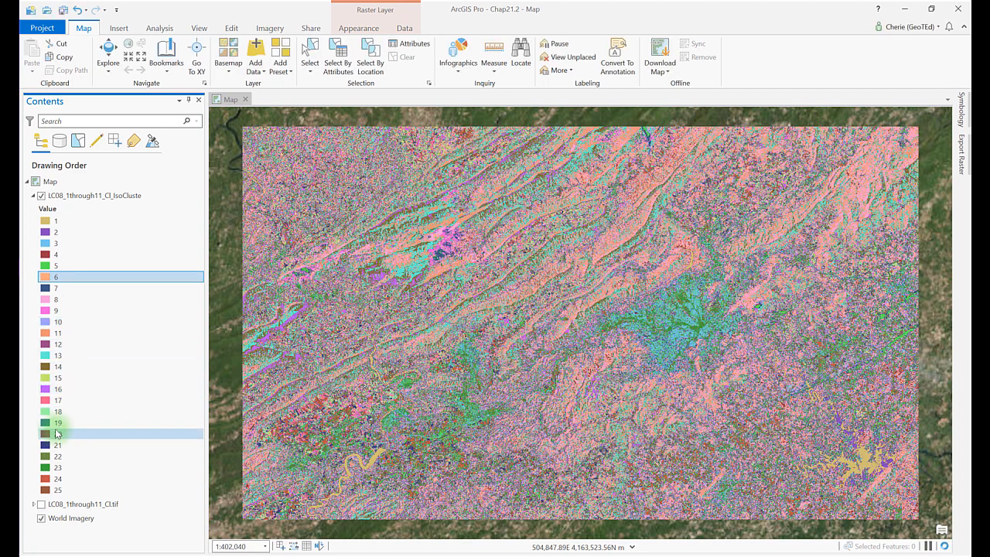
click(45, 423)
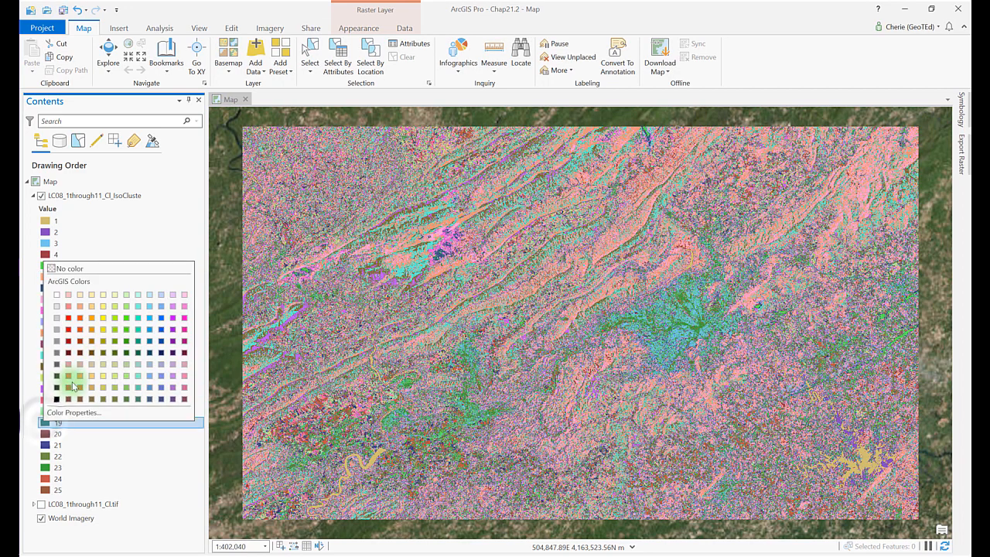
click(81, 319)
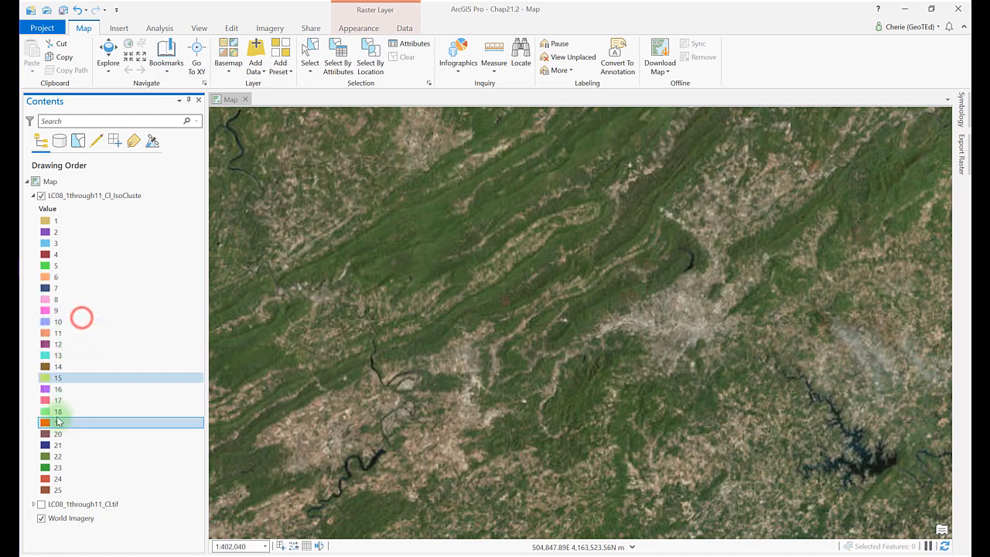
click(44, 424)
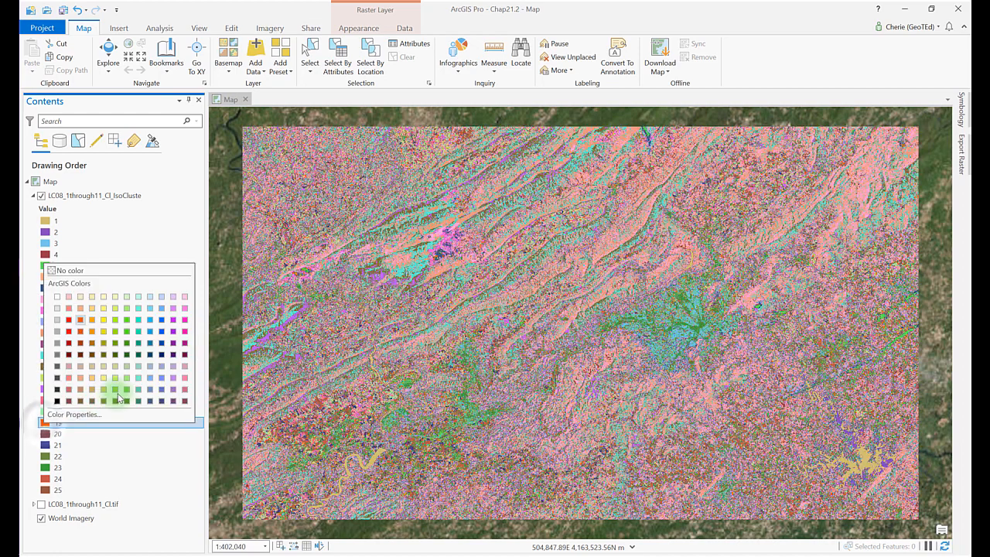
click(80, 378)
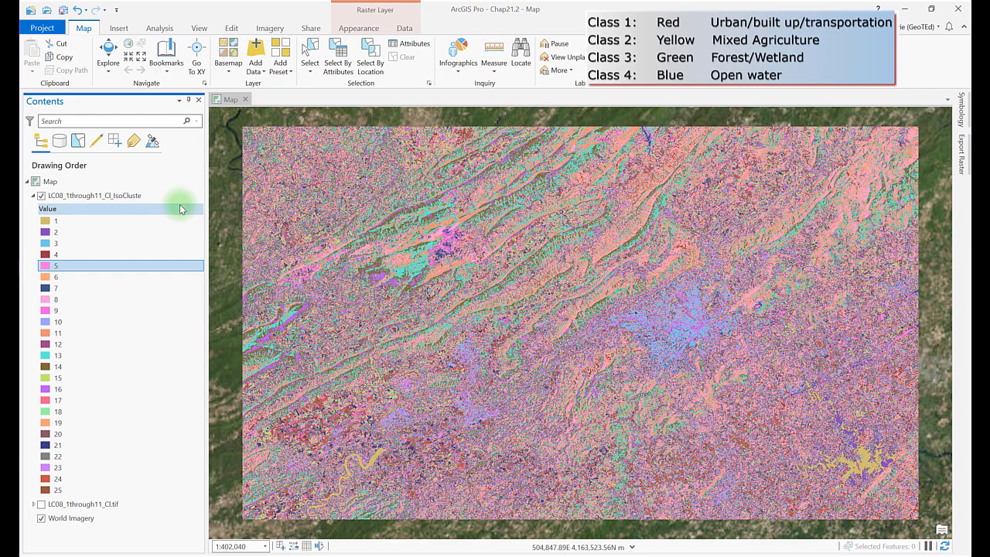
- Go to the Smith Mtn Lake bookmark and swipe the LC08_1through11_Cl_IsoCluste layer to compare it with the imagery beneath
click(183, 197)
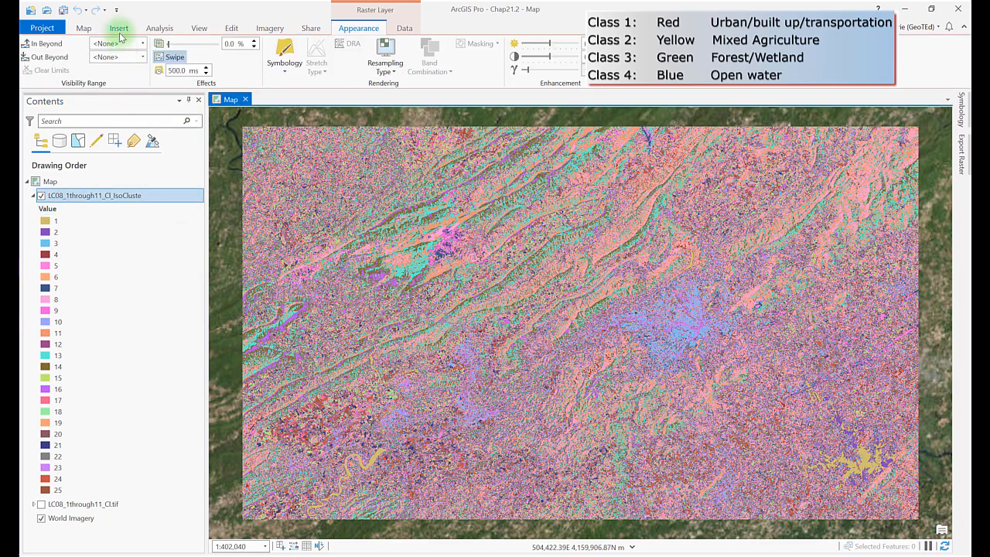
click(87, 29)
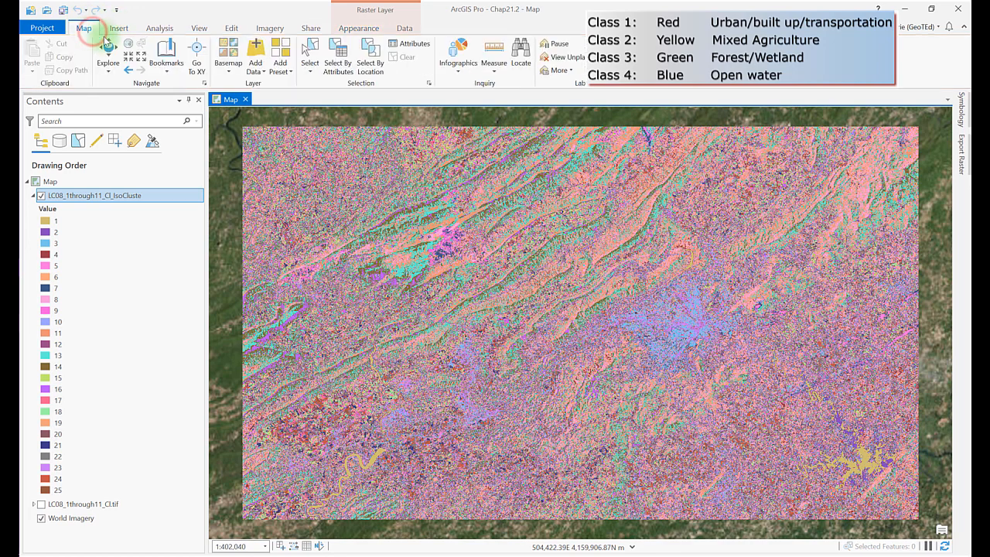
click(166, 57)
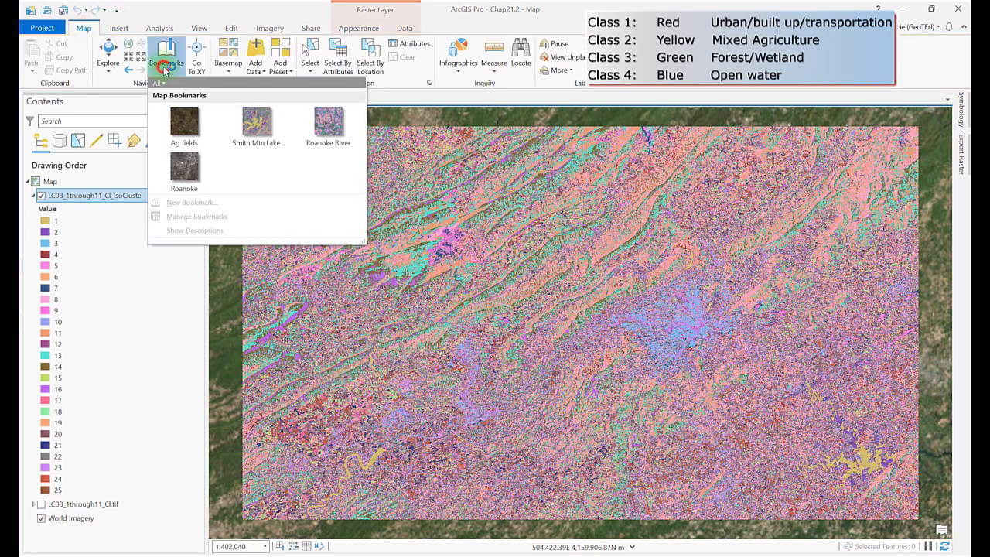
click(263, 128)
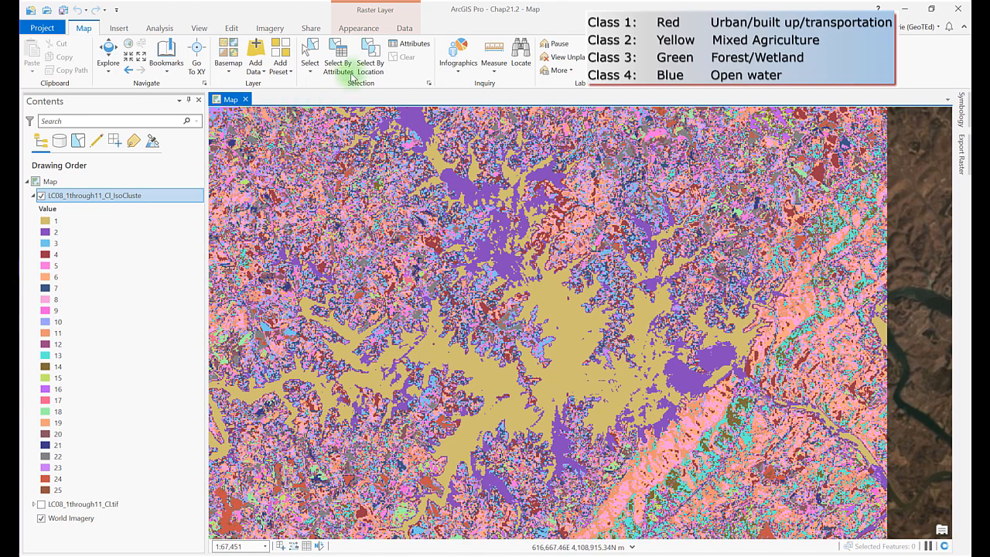
click(359, 28)
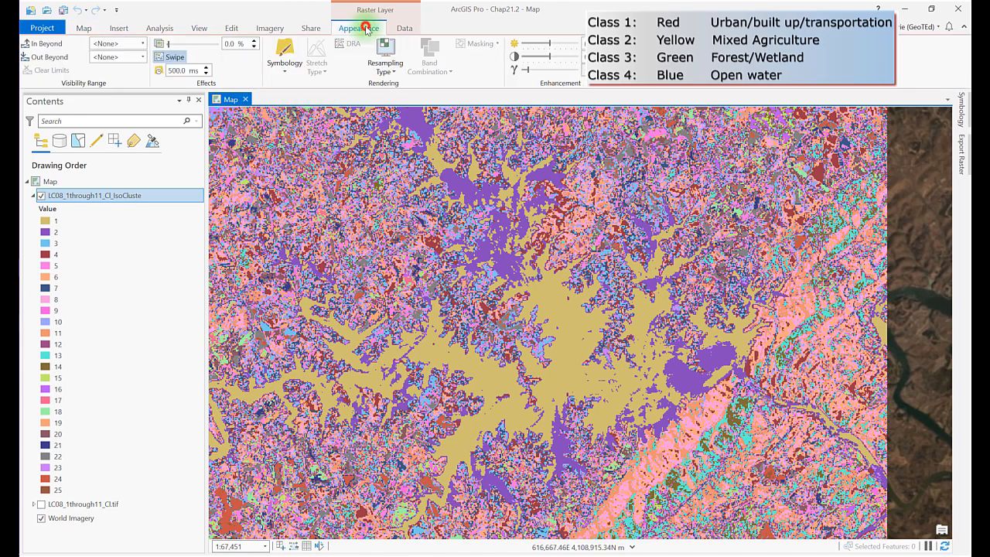
click(185, 60)
drag(622, 261, 630, 107)
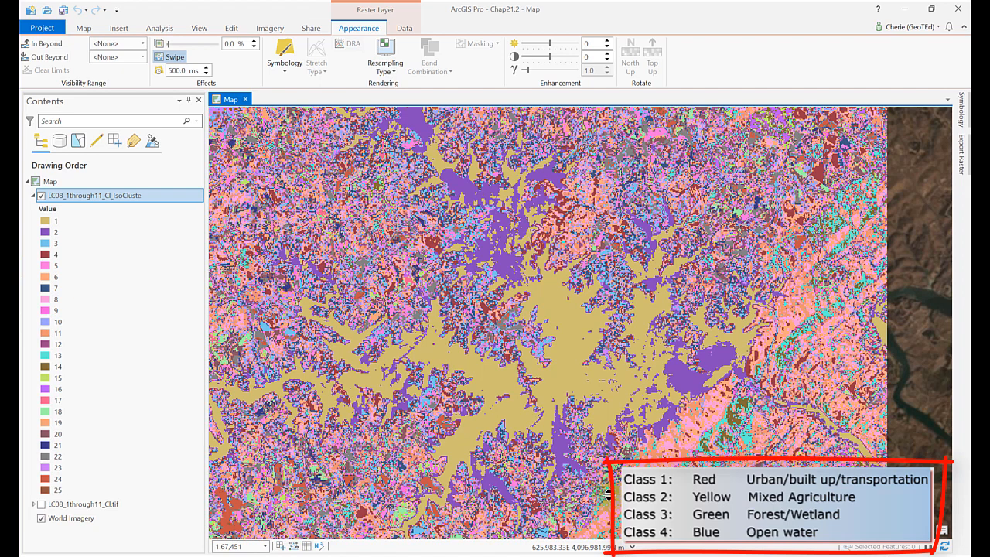
- Identify the pixel value of the main lake area with Explore and recolor value 1 blue for open water
click(87, 29)
click(108, 48)
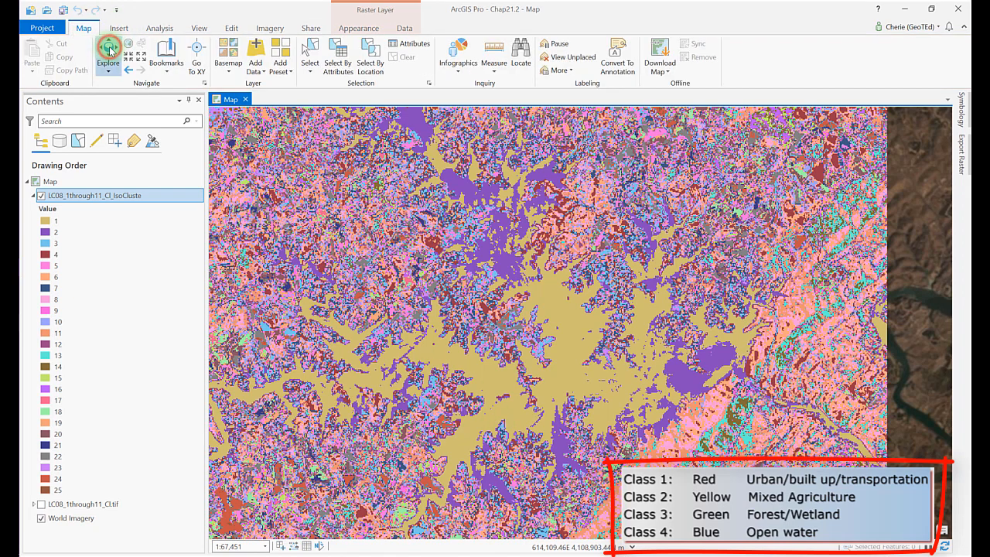
click(554, 308)
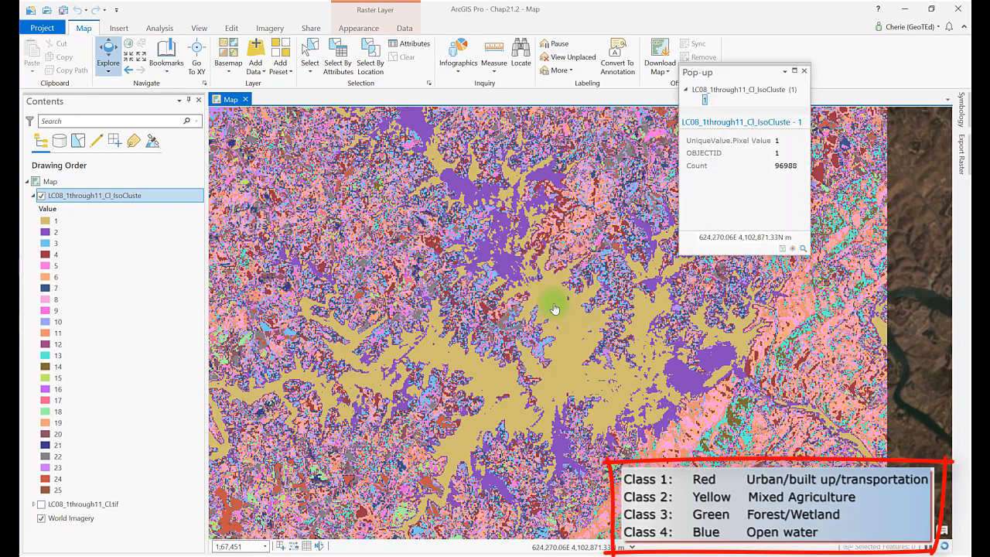
click(45, 222)
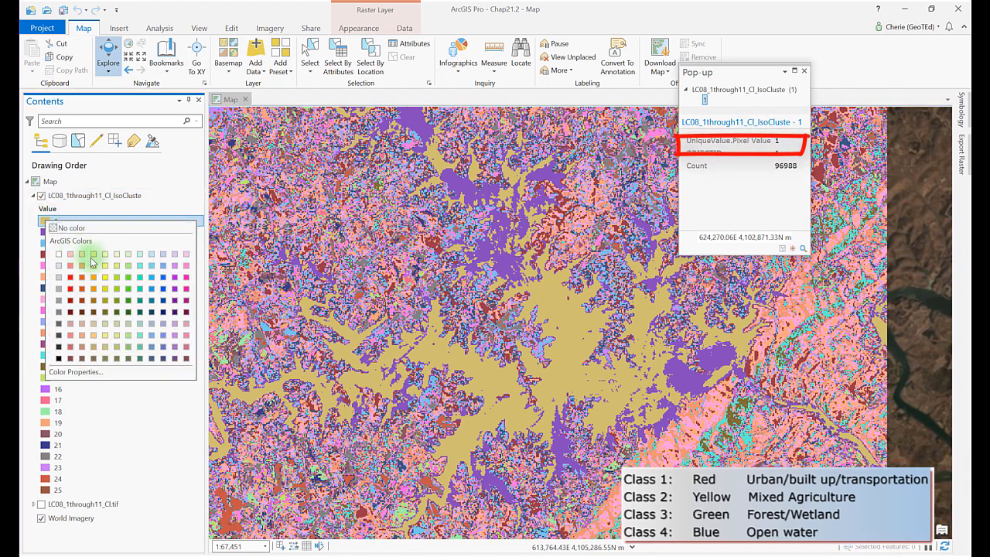
click(163, 290)
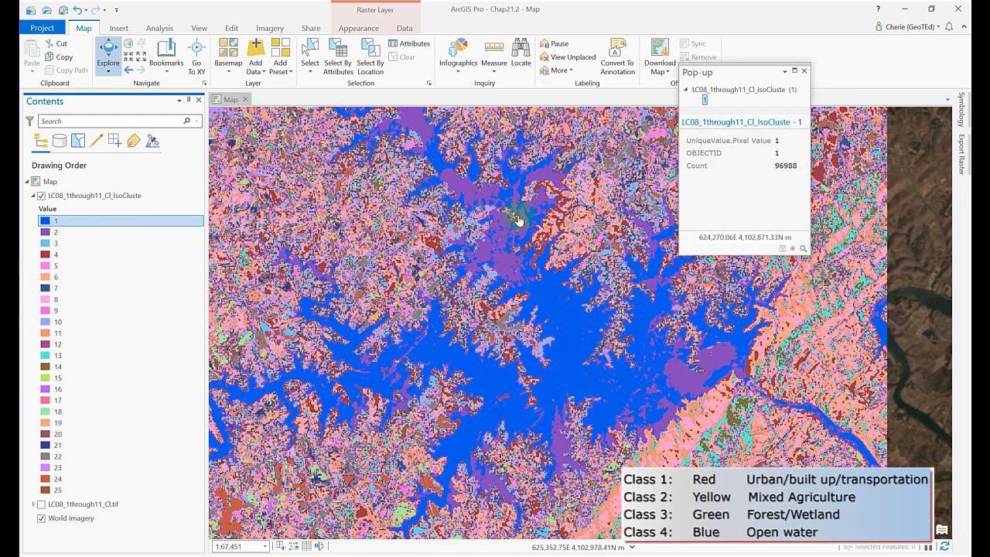
- Follow the river upstream from the lake, and go to the Roanoke River bookmark to examine its classes
drag(416, 137, 642, 461)
drag(330, 214, 646, 487)
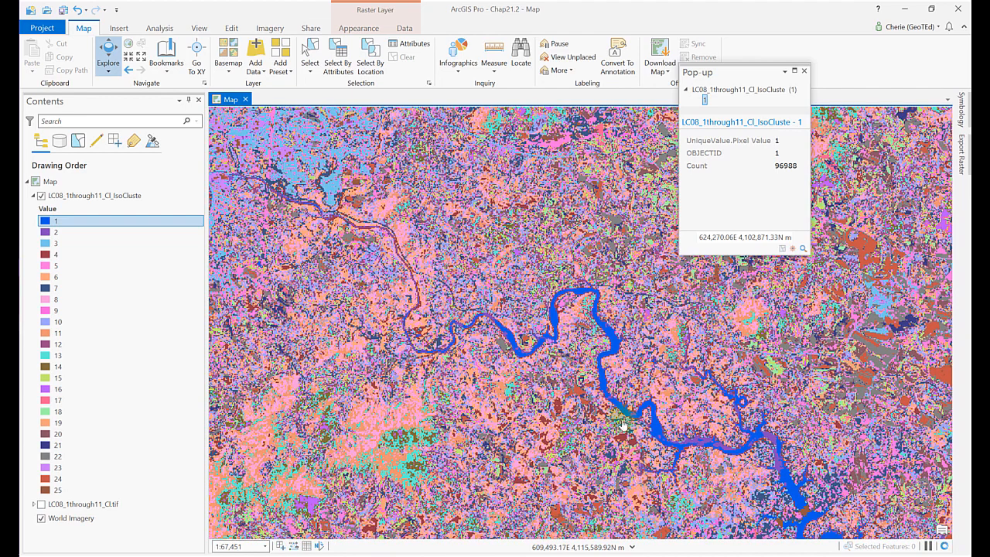
click(169, 70)
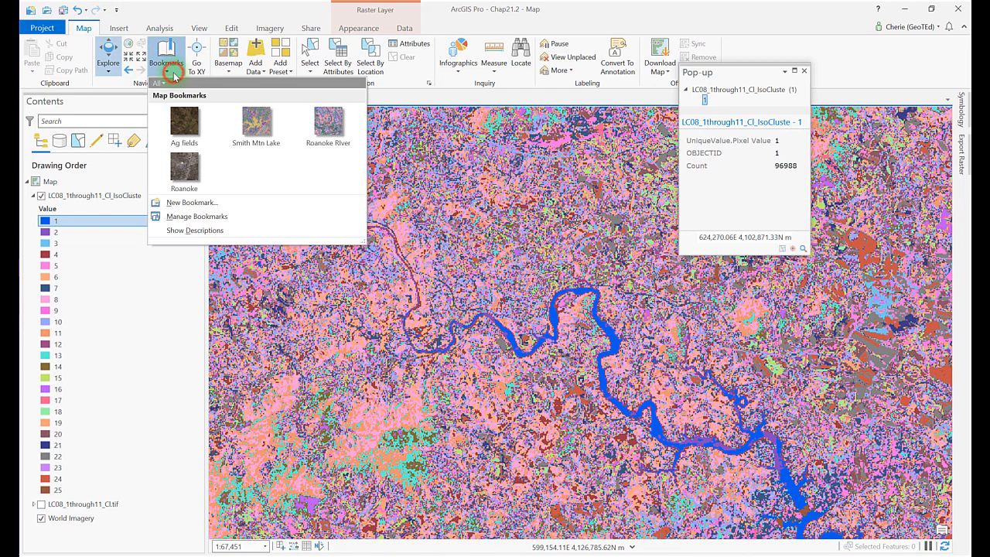
click(329, 128)
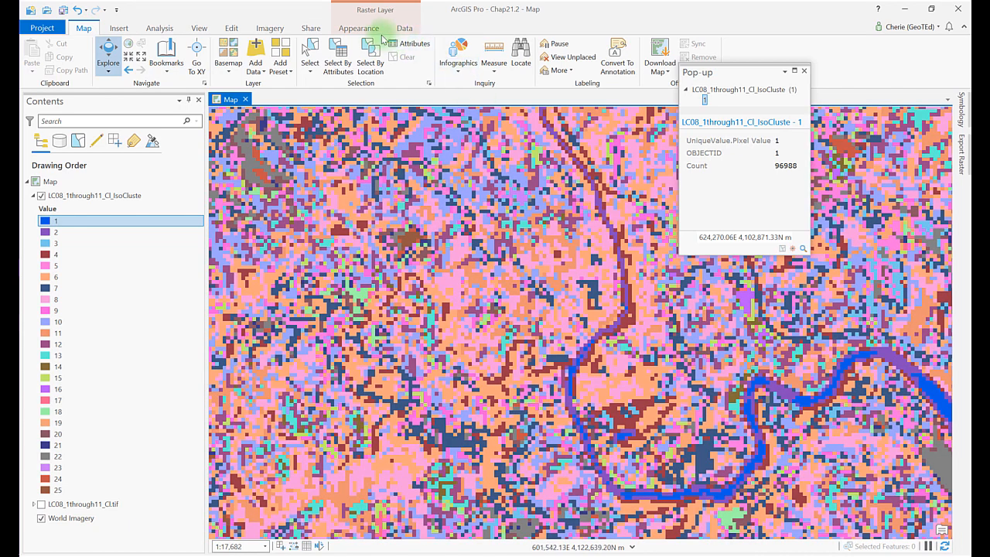
- Swipe the LC08_1through11_Cl_IsoCluste layer along the Roanoke River to compare its purple river class with the imagery beneath
click(360, 29)
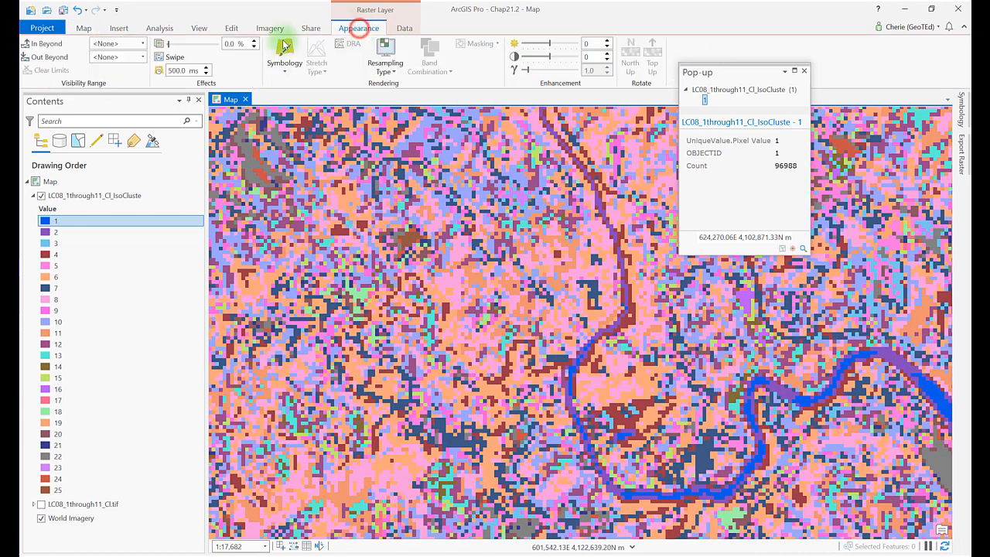
click(175, 57)
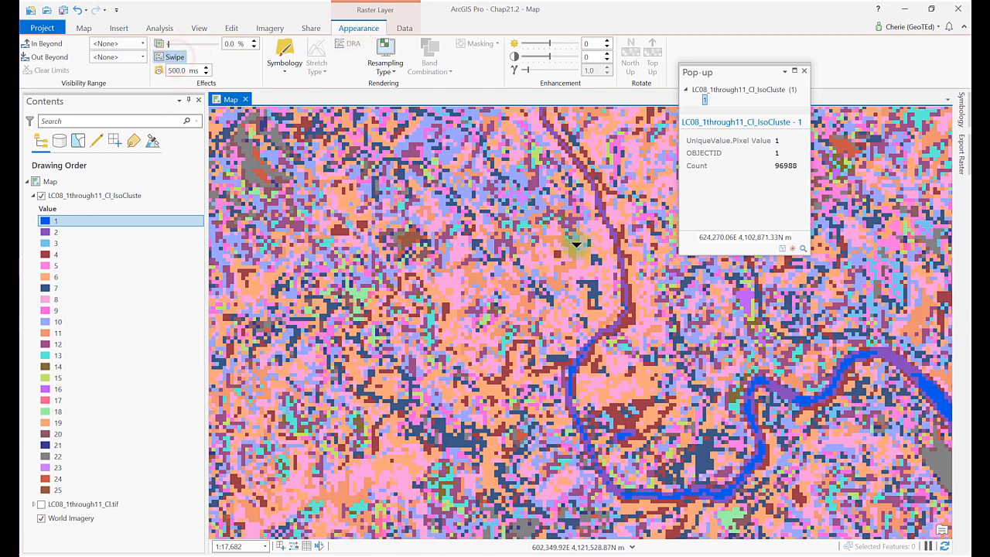
mouse_move(573, 241)
mouse_down()
mouse_move(592, 354)
mouse_move(594, 487)
mouse_move(588, 113)
mouse_up()
- Identify the pixel value of the purple river stretch with Explore and recolor value 2 blue for open water
click(603, 335)
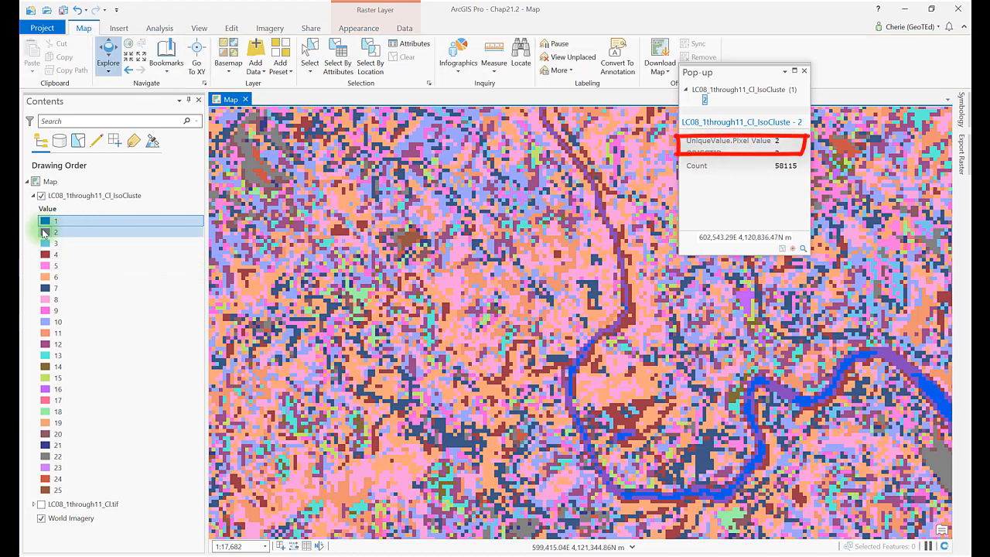
click(43, 232)
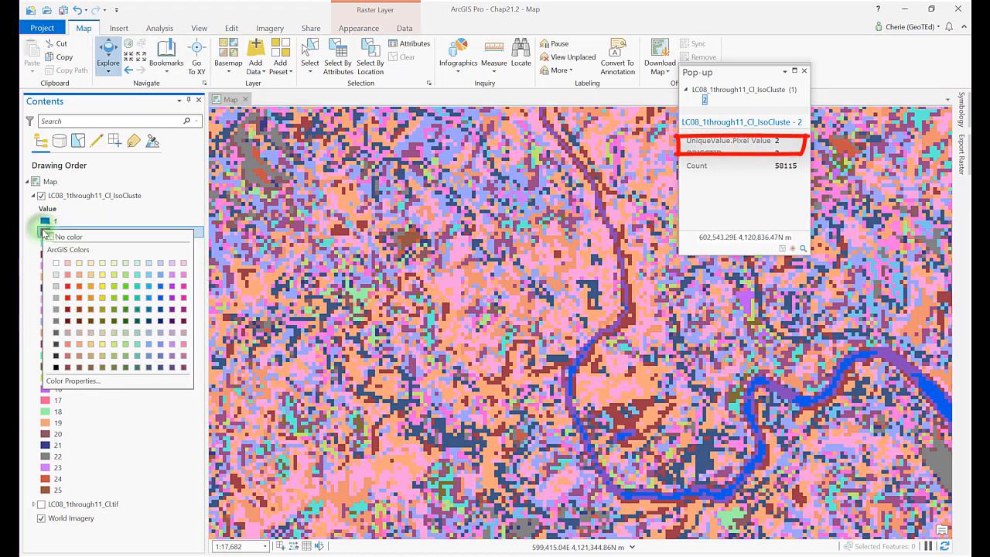
click(159, 301)
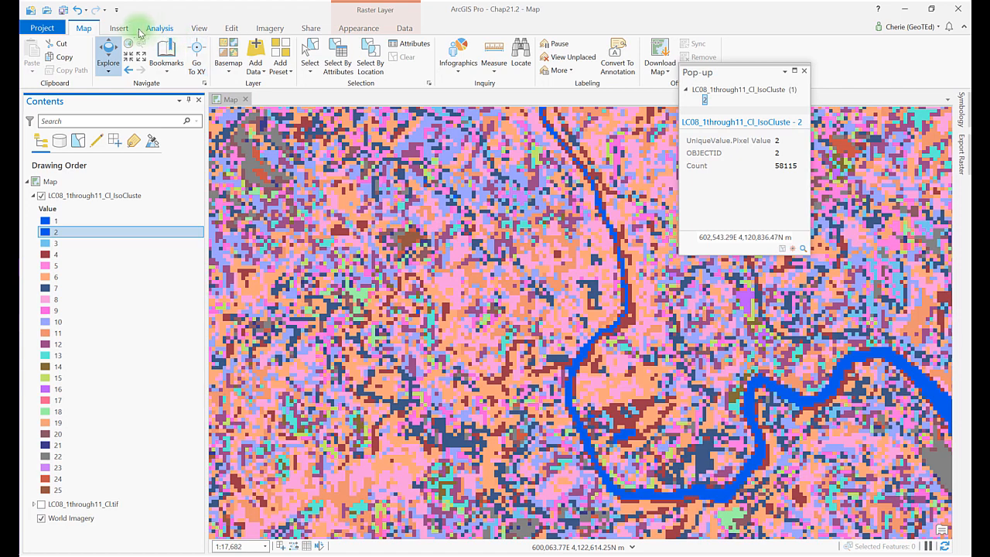
- Go to the Ag fields bookmark and swipe the classified layer at closer range to compare the field classes with the imagery
click(165, 66)
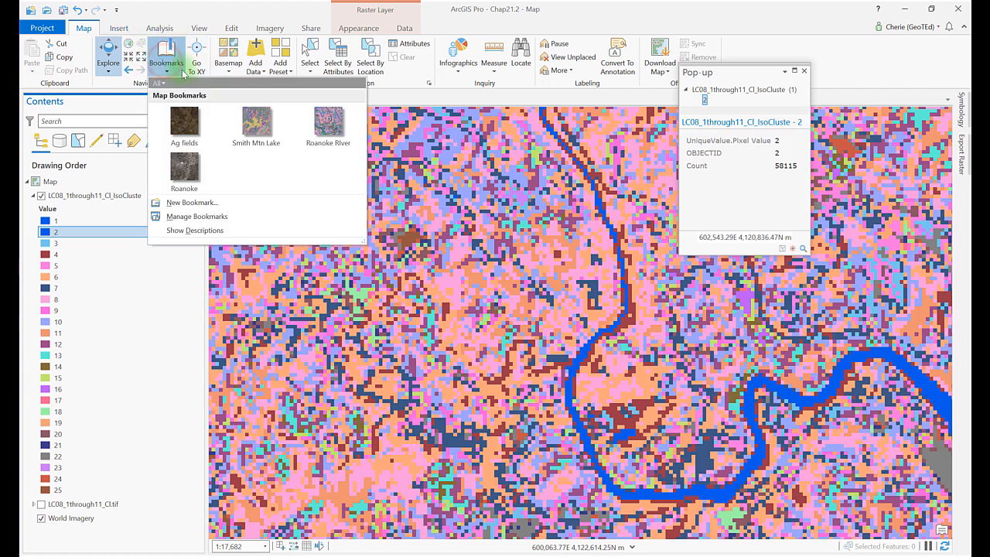
click(207, 126)
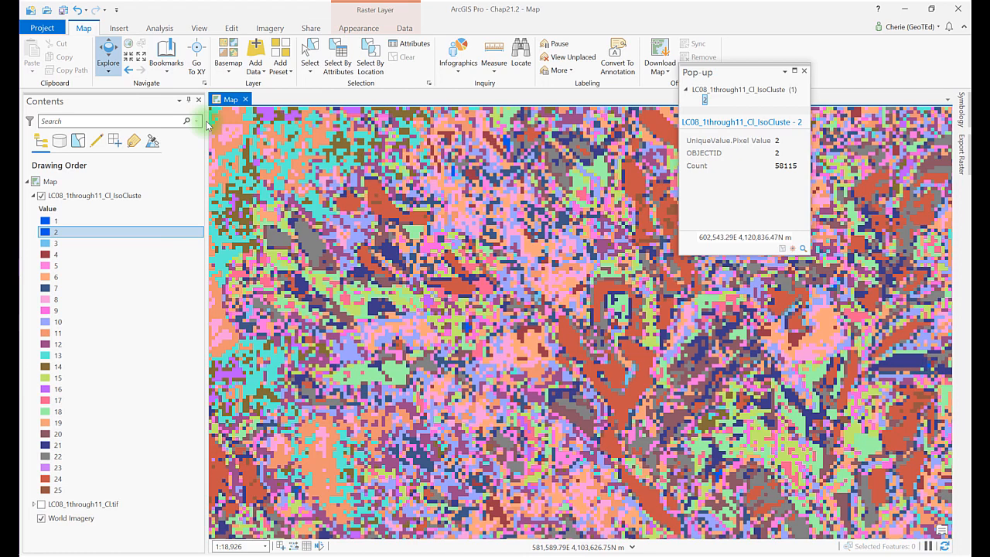
click(363, 28)
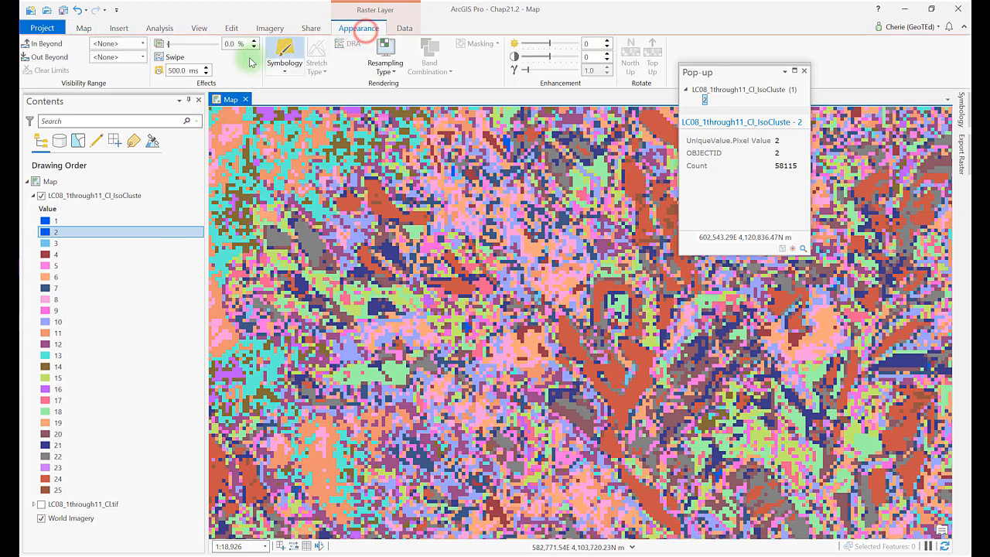
click(176, 57)
drag(496, 216, 538, 108)
scroll(539, 256, up, 2)
scroll(539, 257, up, 2)
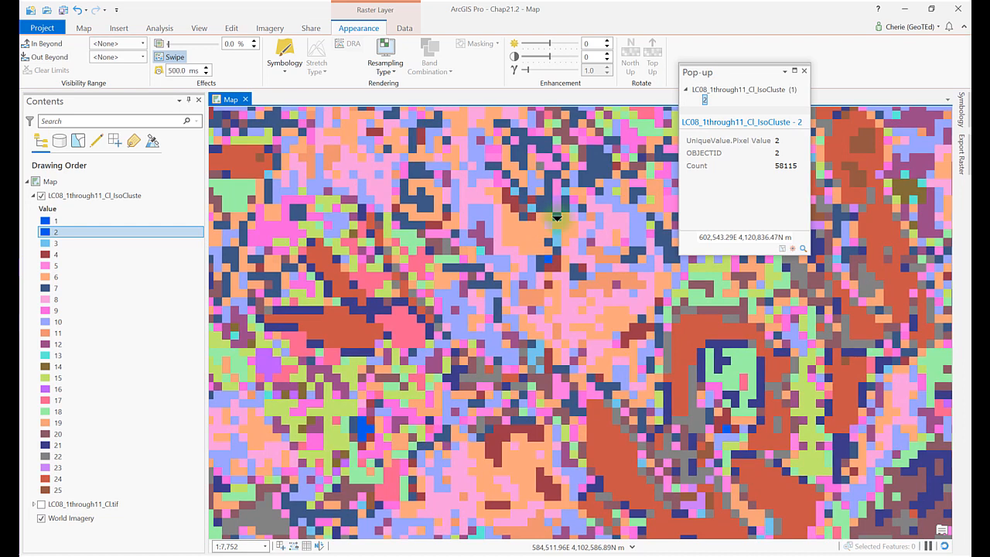
drag(557, 219, 565, 396)
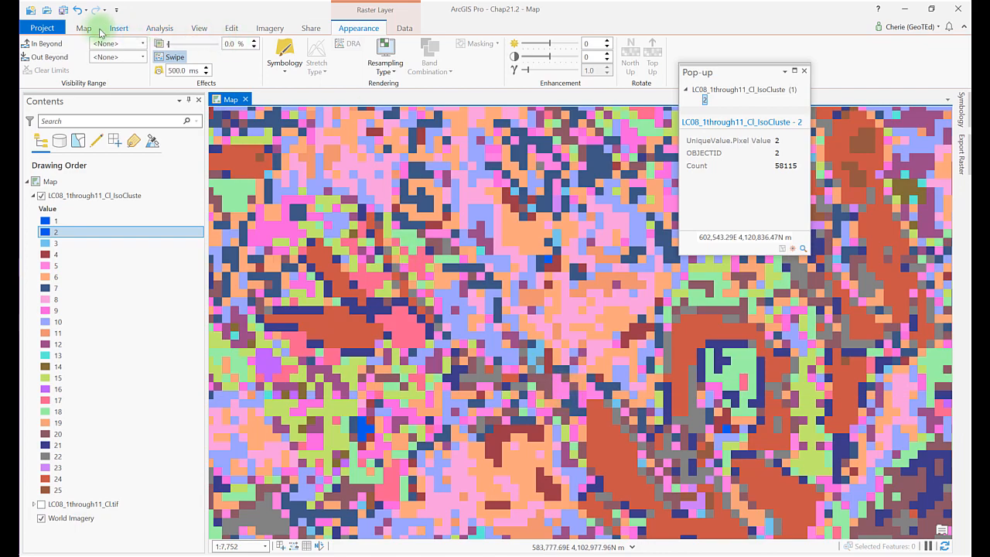
- Identify the pixel value of the red-brown field with Explore and recolor value 24 light yellow for agriculture
click(83, 28)
click(109, 50)
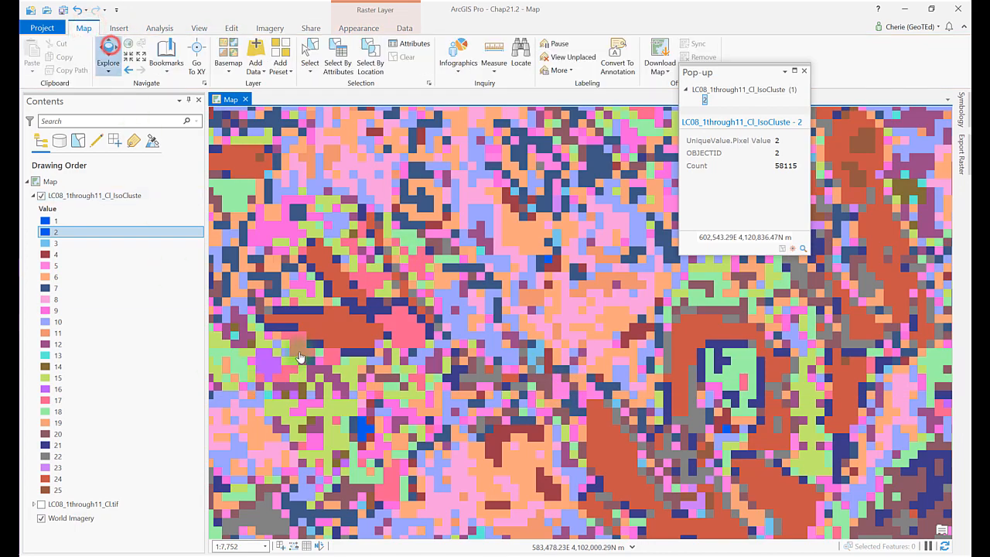
click(341, 329)
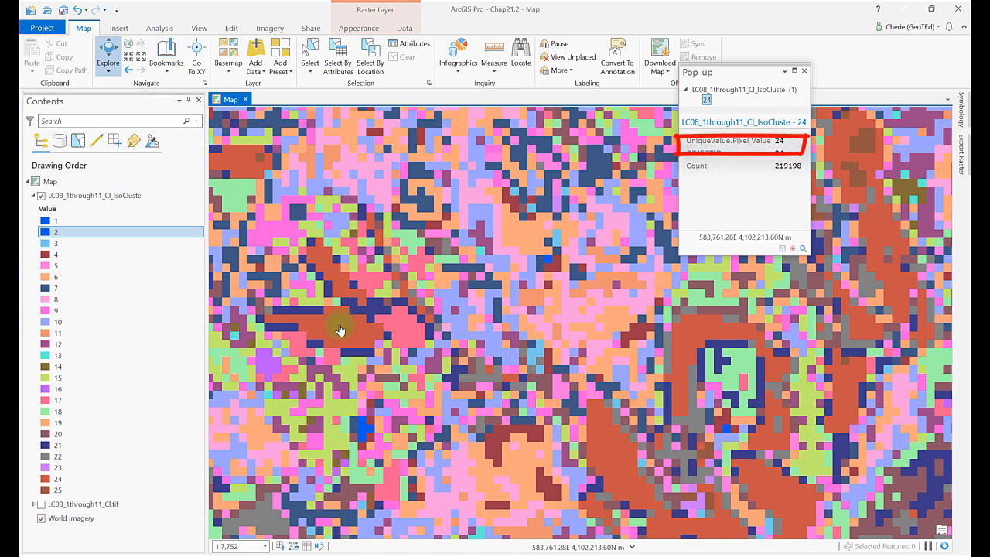
click(89, 400)
right_click(45, 478)
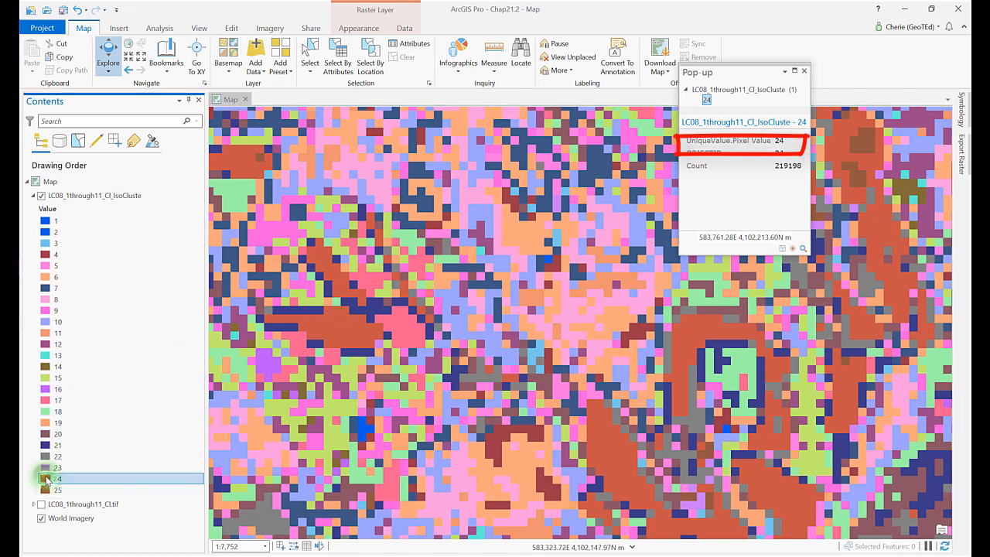
click(106, 349)
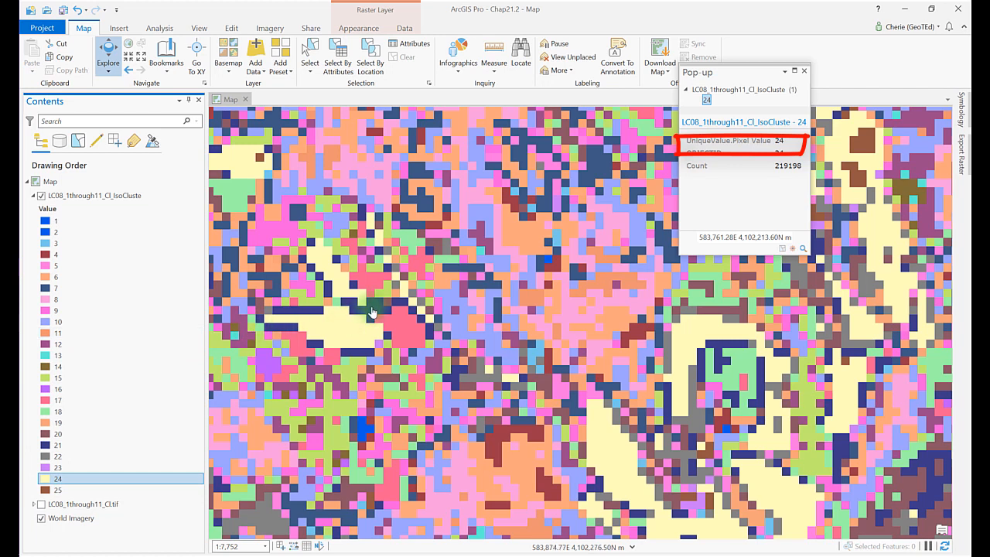
- Identify the pixel value of the adjoining pink field and recolor value 17 light yellow for agriculture
click(392, 321)
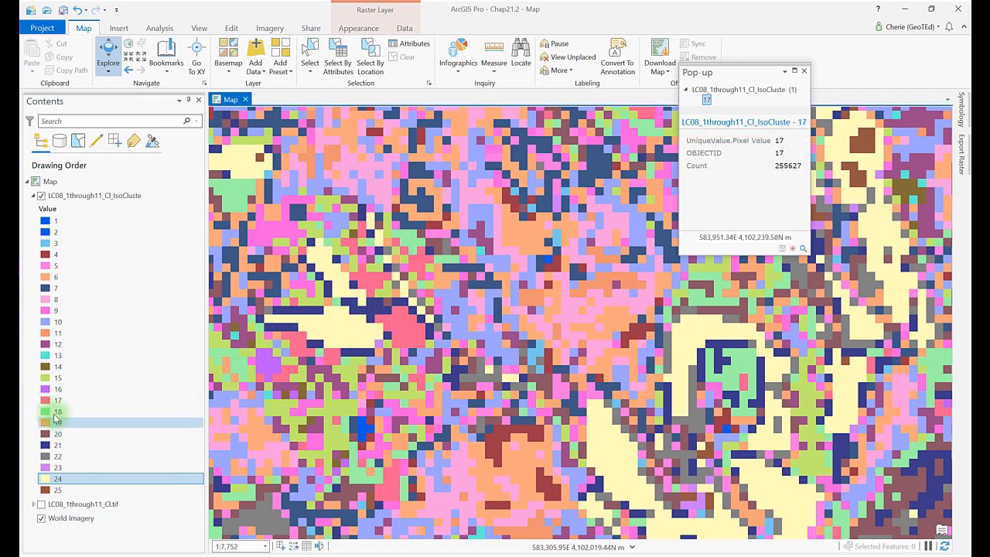
click(45, 400)
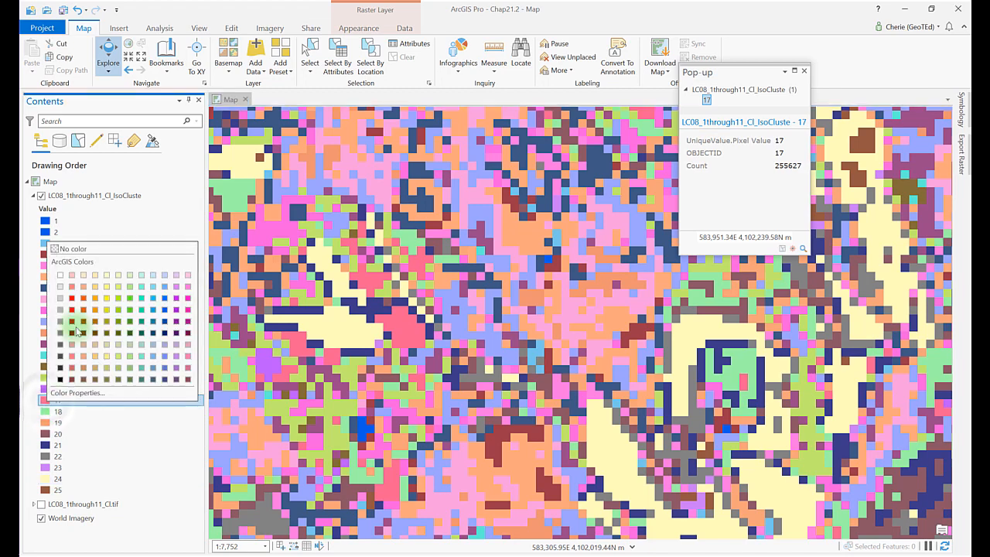
click(108, 275)
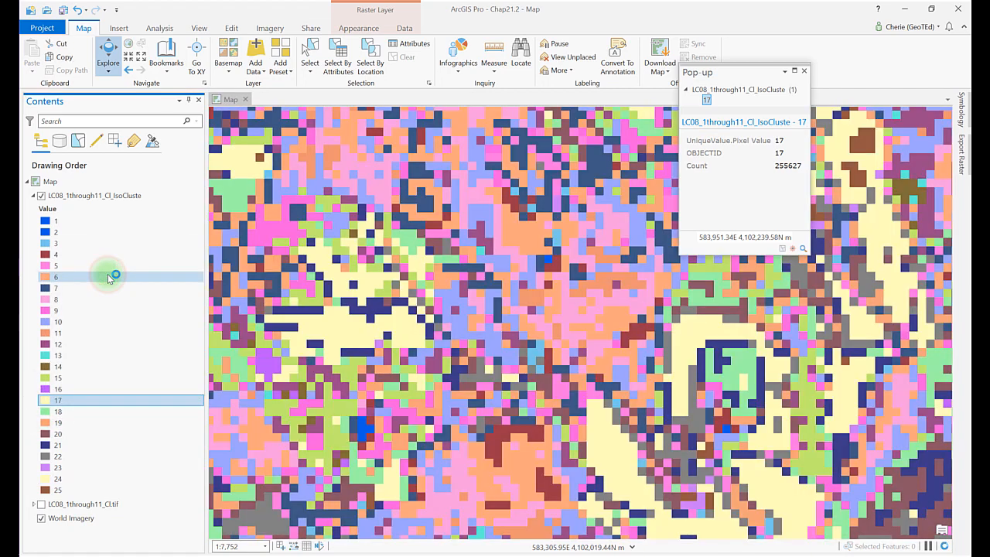
- Swipe the classified layer over the orange patches beside the fields to check them against the imagery
click(364, 31)
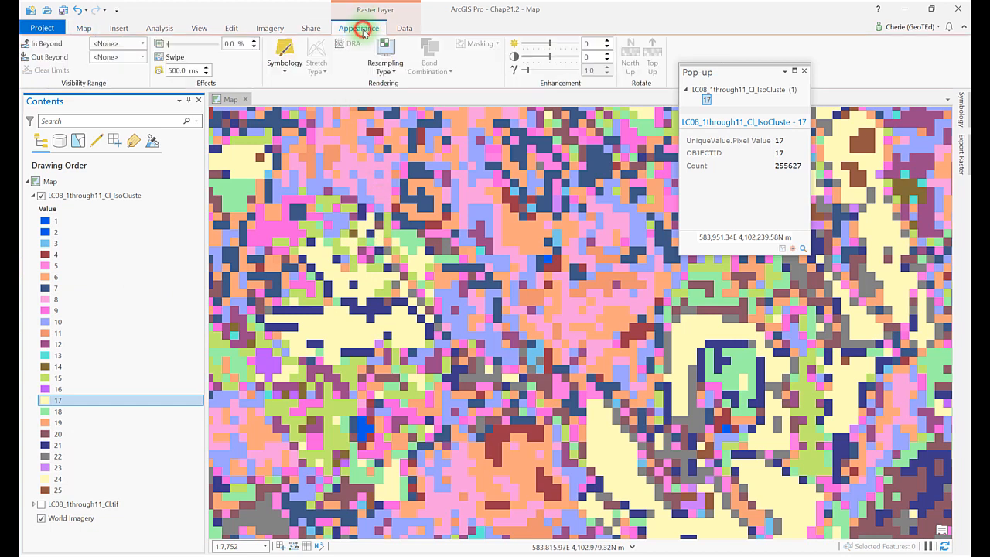
click(171, 55)
drag(513, 225, 482, 504)
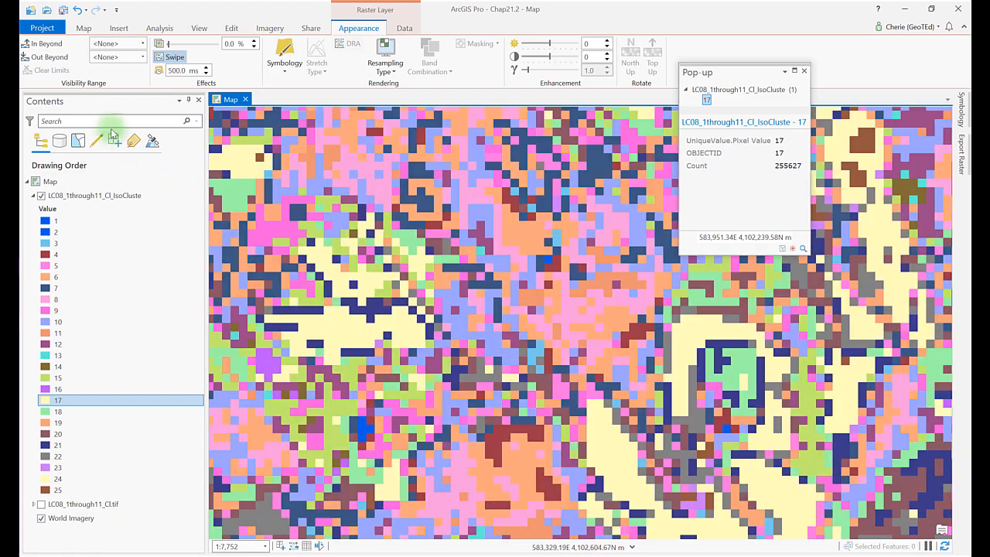
- Identify the pixel value of the orange forest patch with Explore and recolor value 6 dark green for forest
click(84, 28)
click(107, 53)
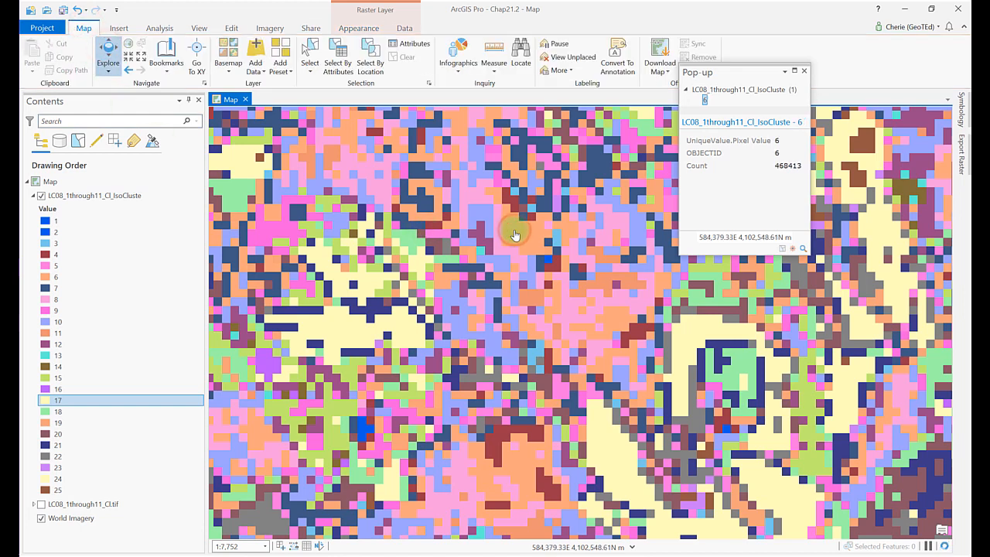
click(45, 391)
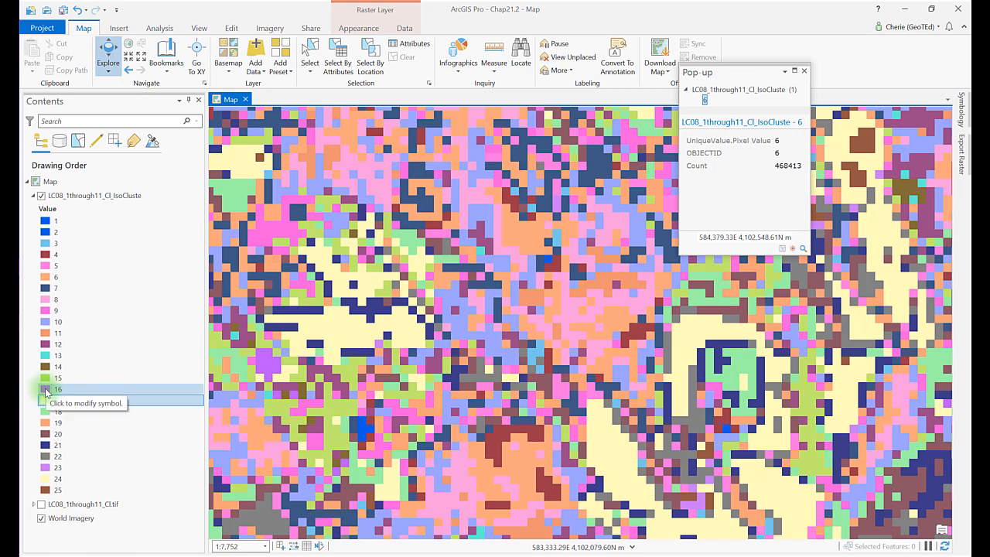
click(44, 277)
click(124, 414)
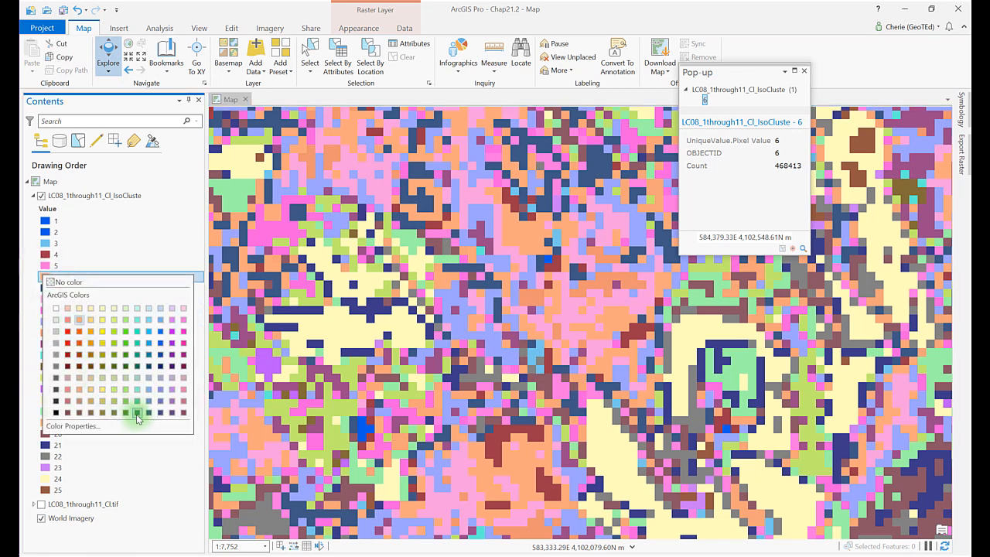
click(136, 414)
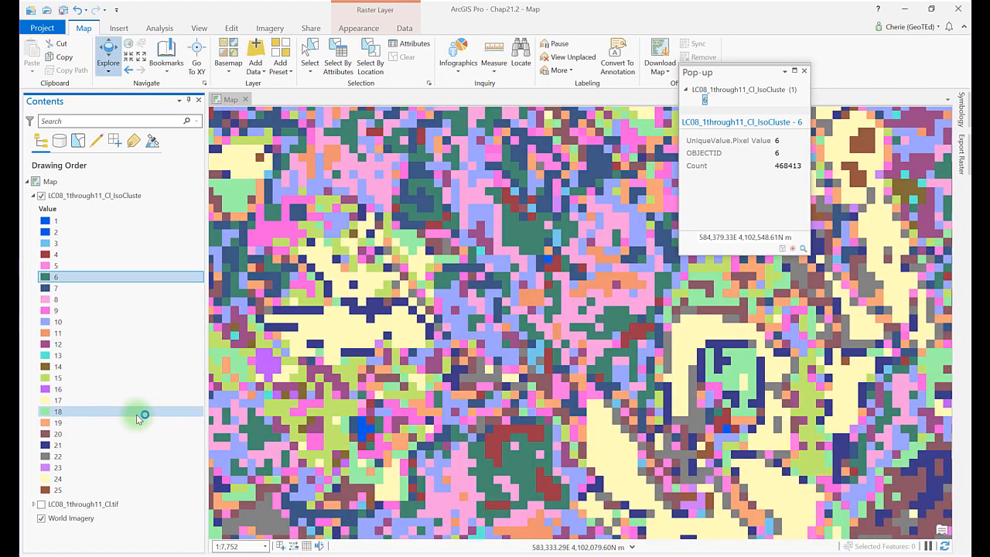
- Go to the Roanoke bookmark and swipe the LC08_1through11_Cl_IsoCluste layer to compare the city's classes with the imagery
click(157, 195)
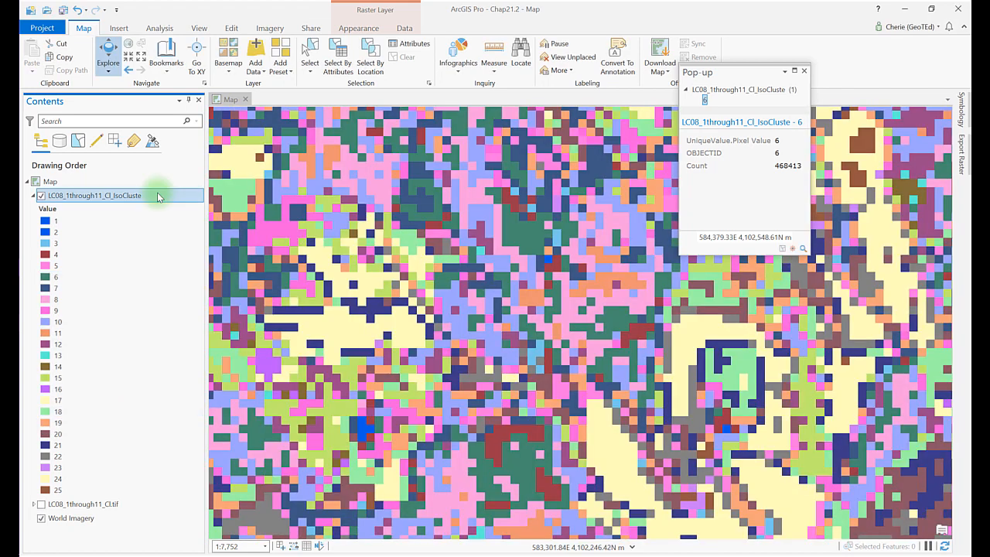
click(168, 68)
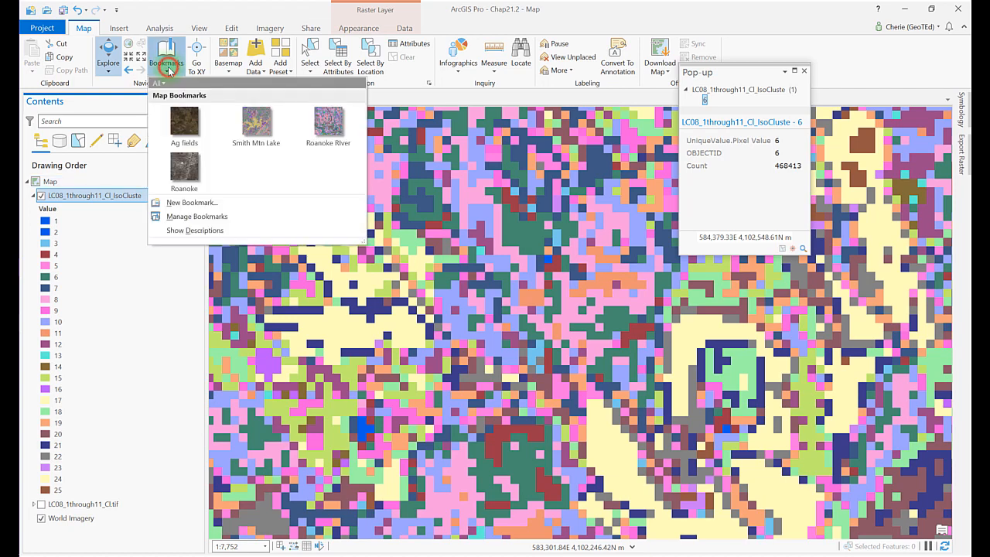
click(188, 177)
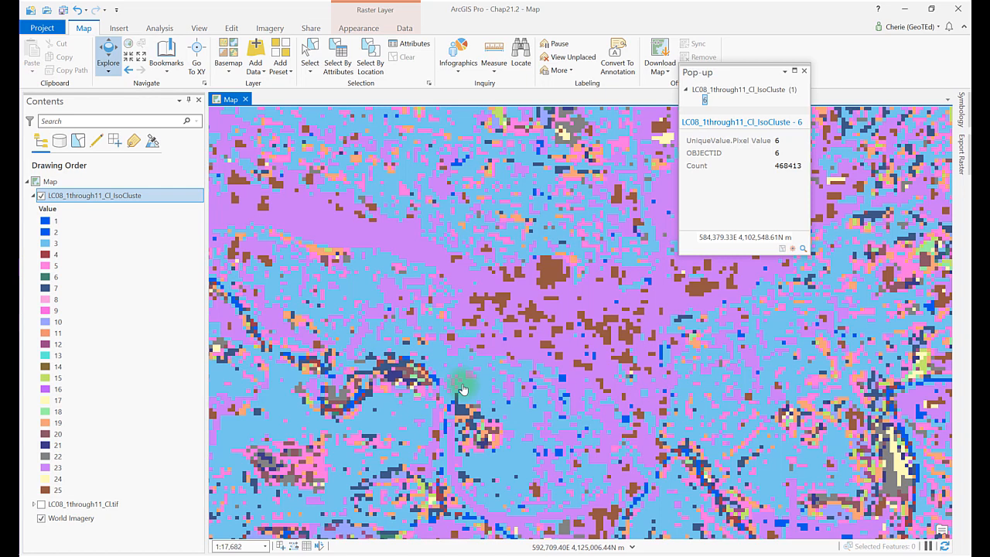
click(360, 30)
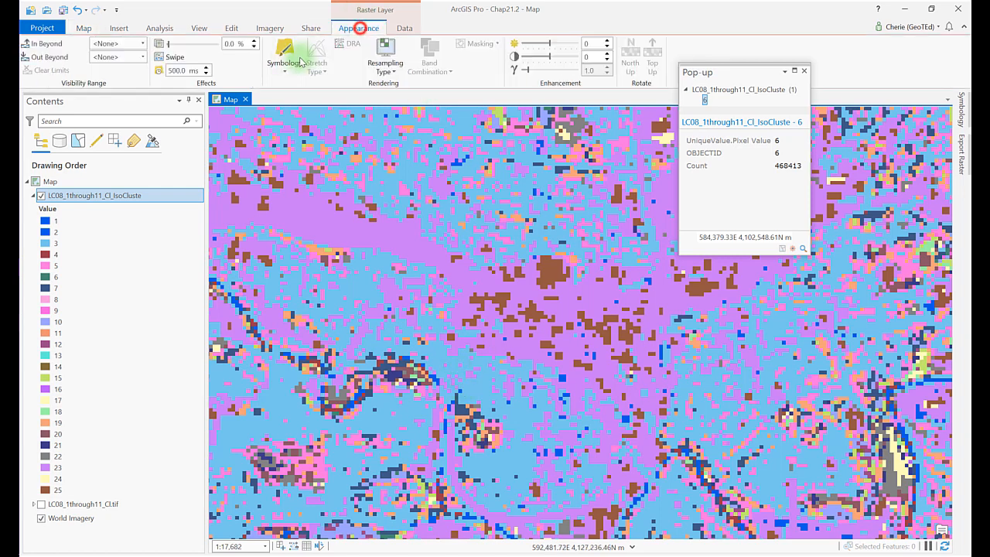
click(175, 58)
drag(544, 248, 526, 108)
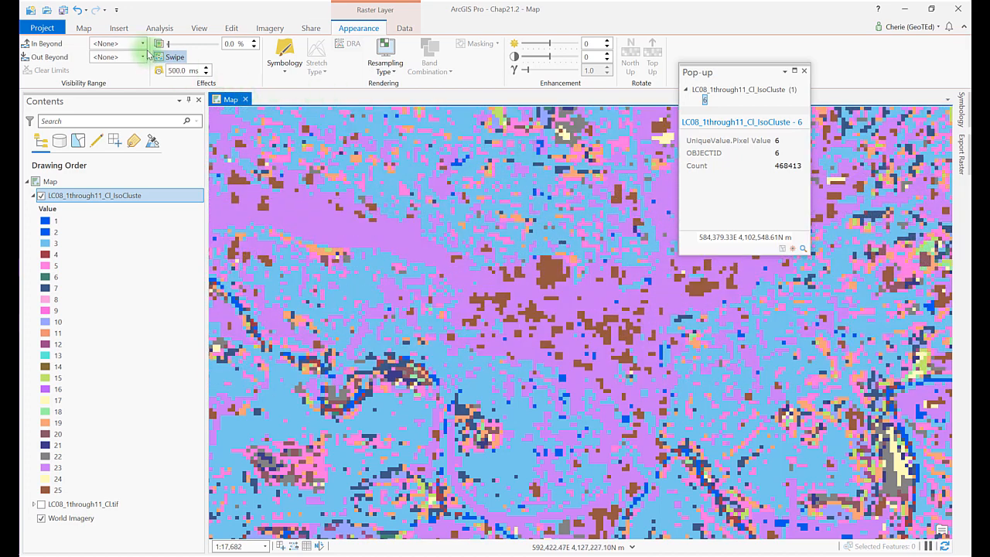
- Identify the pixel value of Roanoke's built-up area with Explore and recolor values 23 and 3 red for urban
click(83, 27)
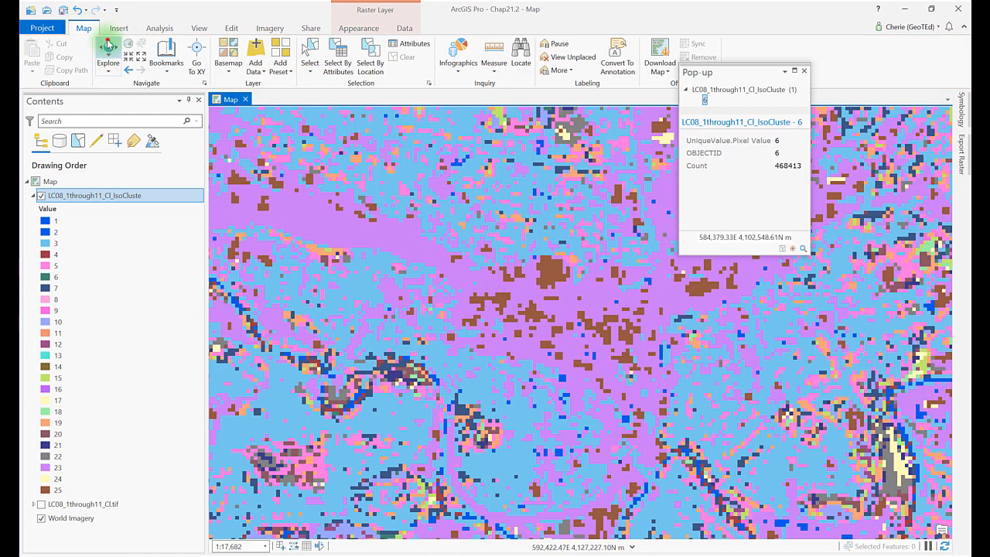
click(108, 42)
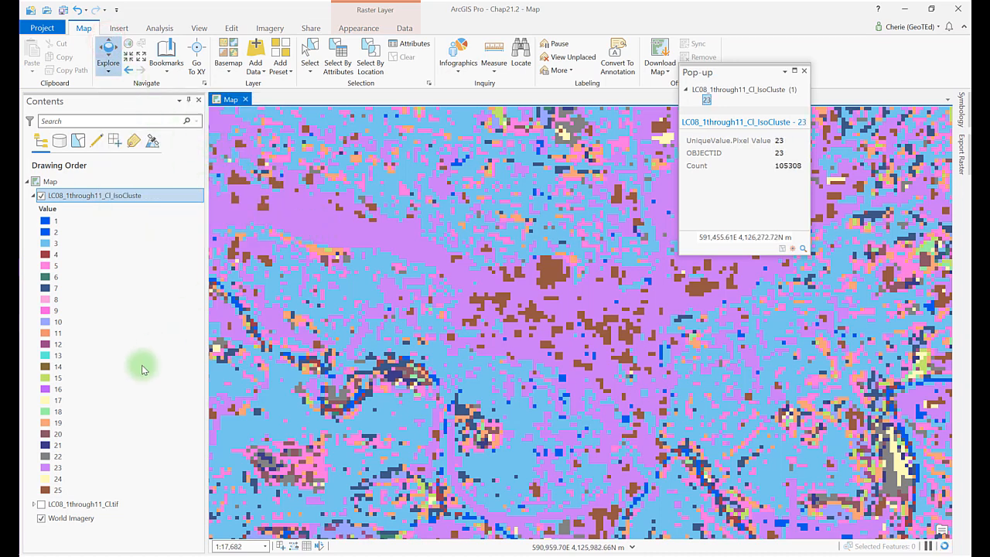
click(48, 468)
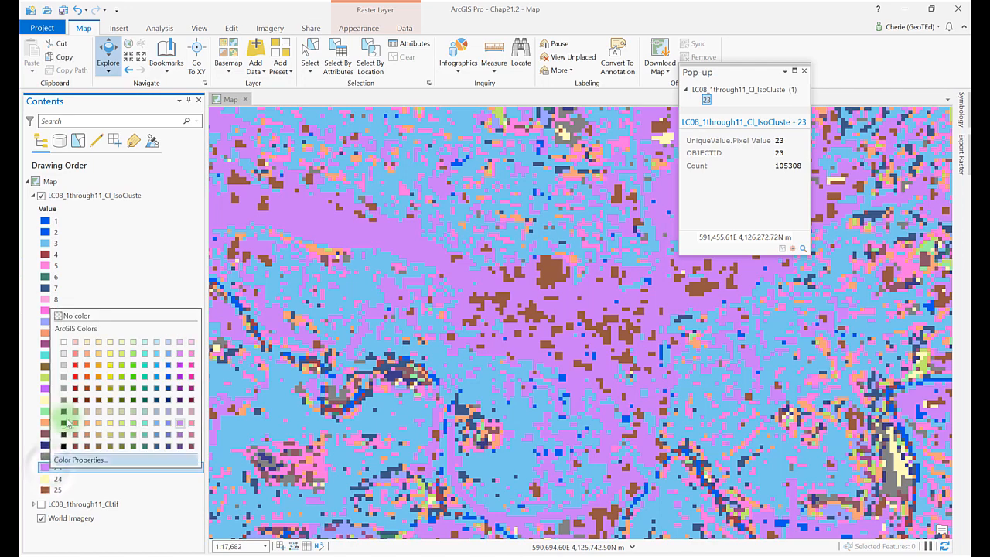
click(75, 377)
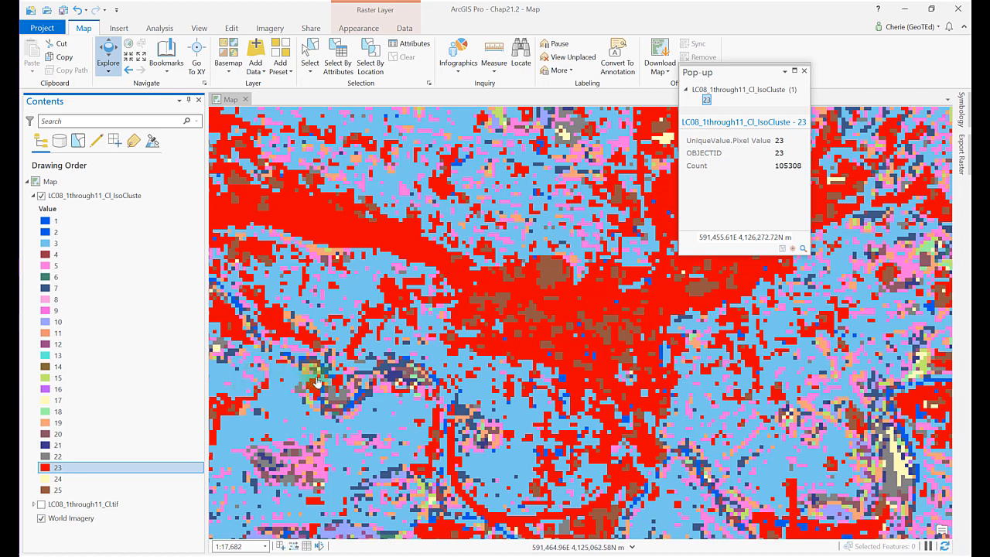
click(45, 243)
click(67, 309)
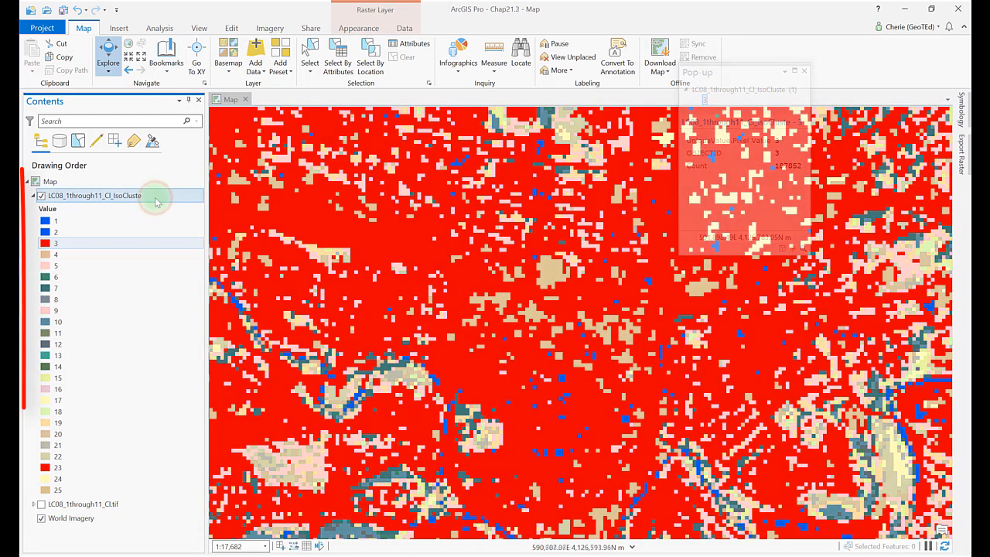
- Zoom the map to the full extent of the LC08_1through11_Cl_IsoCluste layer
right_click(156, 202)
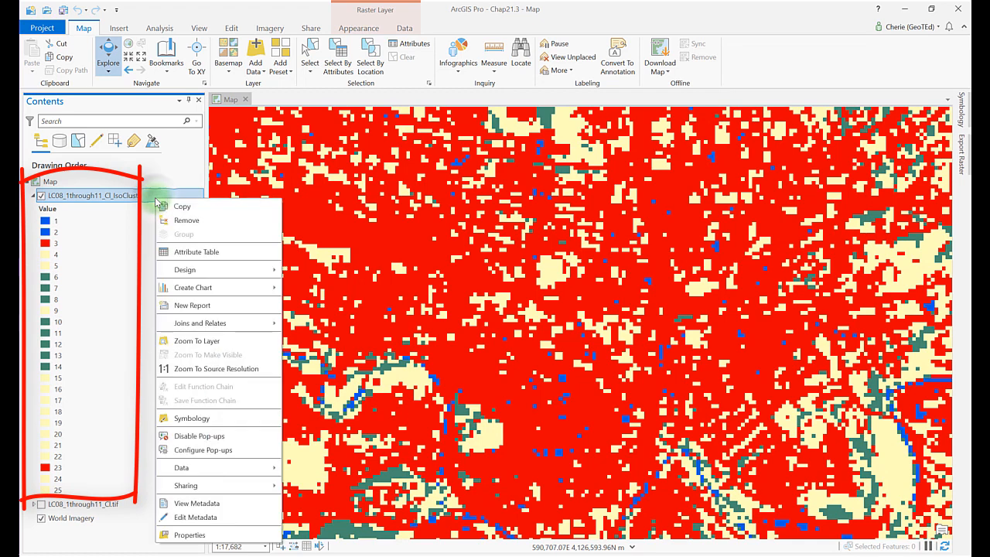
click(195, 343)
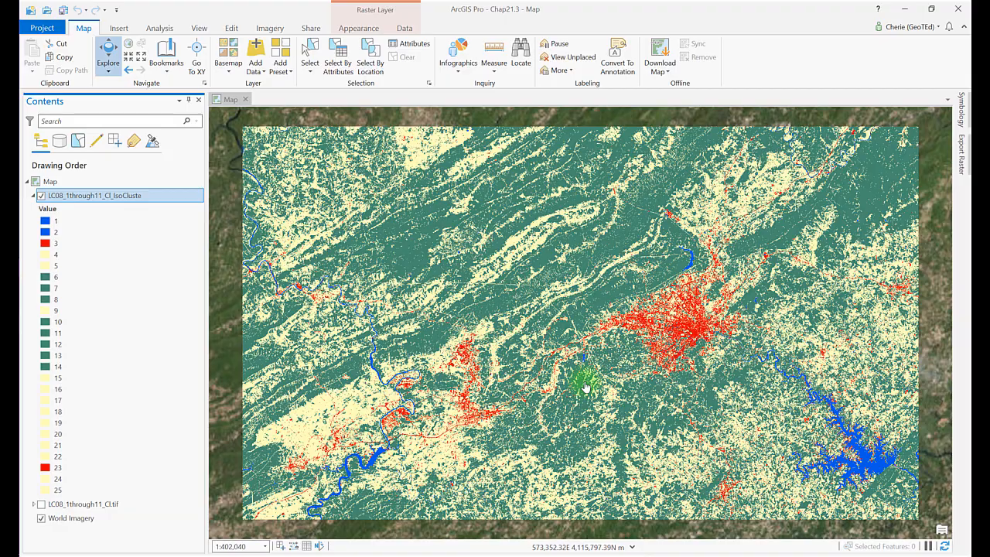
- Check the small blue water patch against the imagery by toggling the LC08_1through11_Cl_IsoCluste layer, and return to the layer's full extent
scroll(586, 386, up, 2)
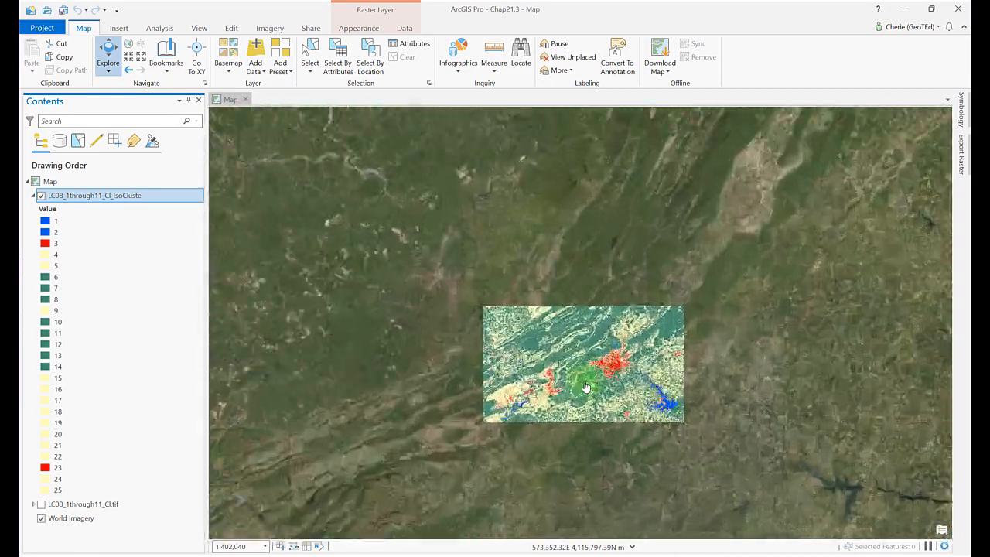
scroll(586, 387, up, 3)
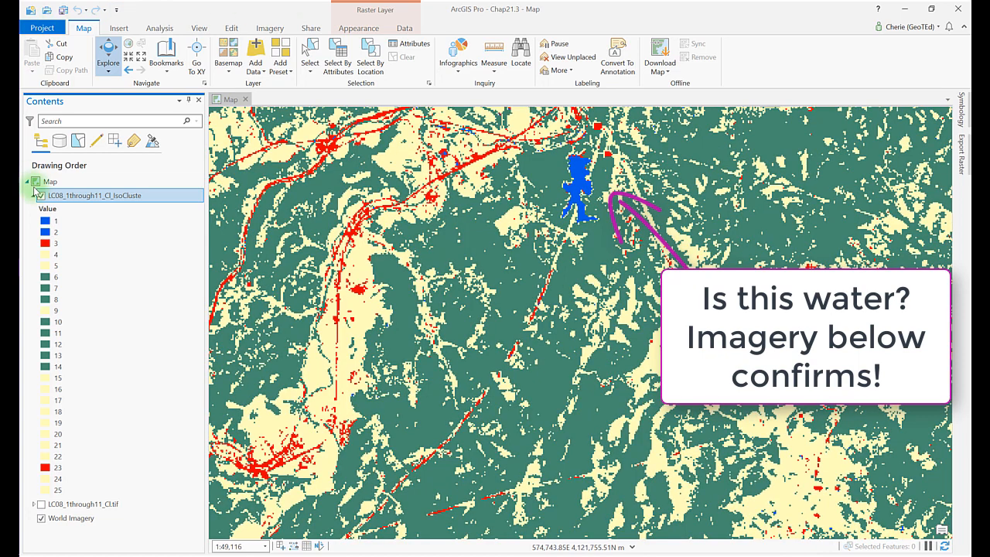
click(41, 197)
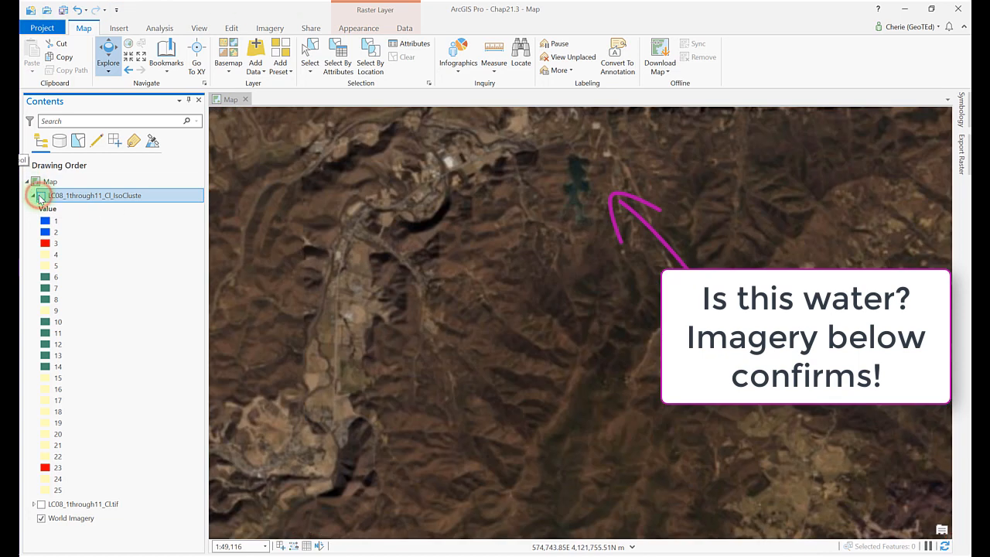
click(41, 197)
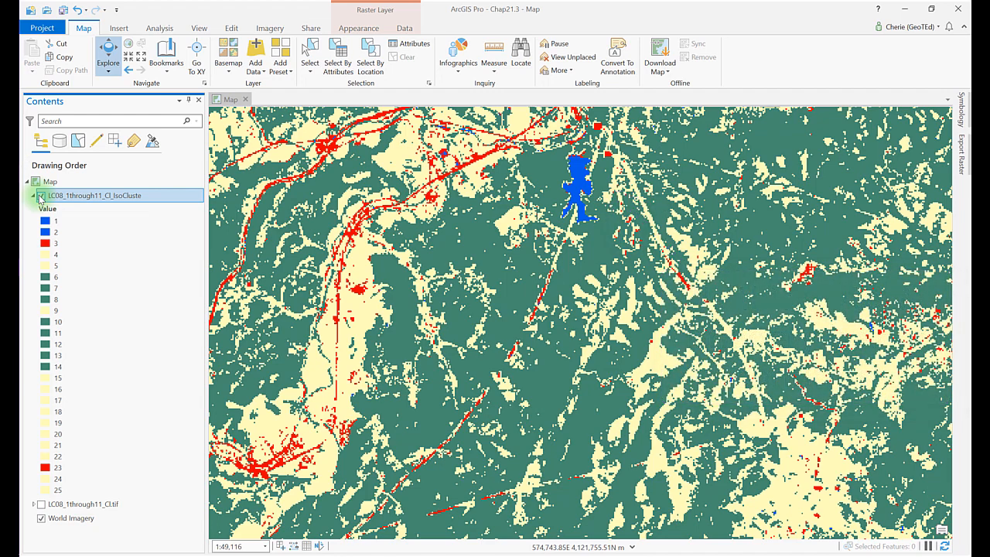
right_click(158, 202)
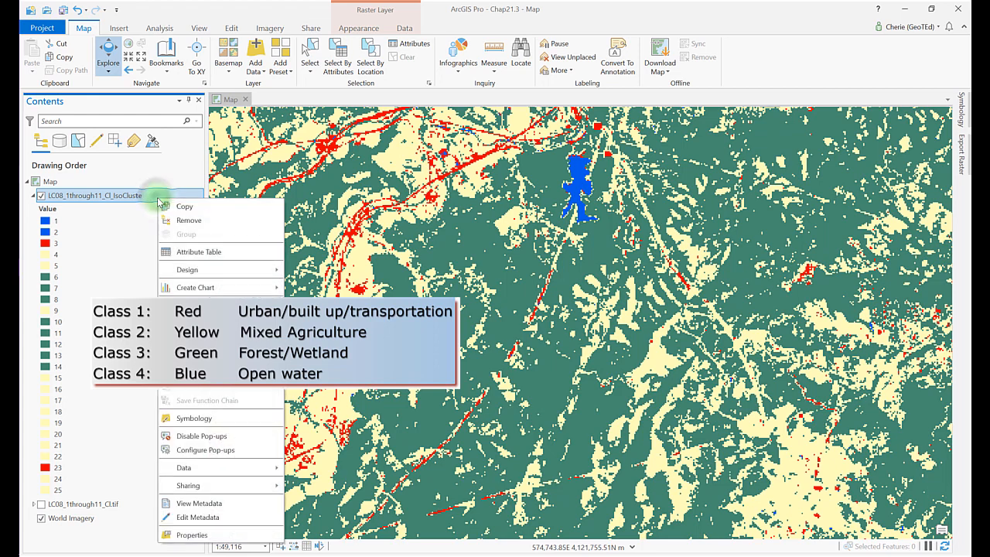
click(198, 323)
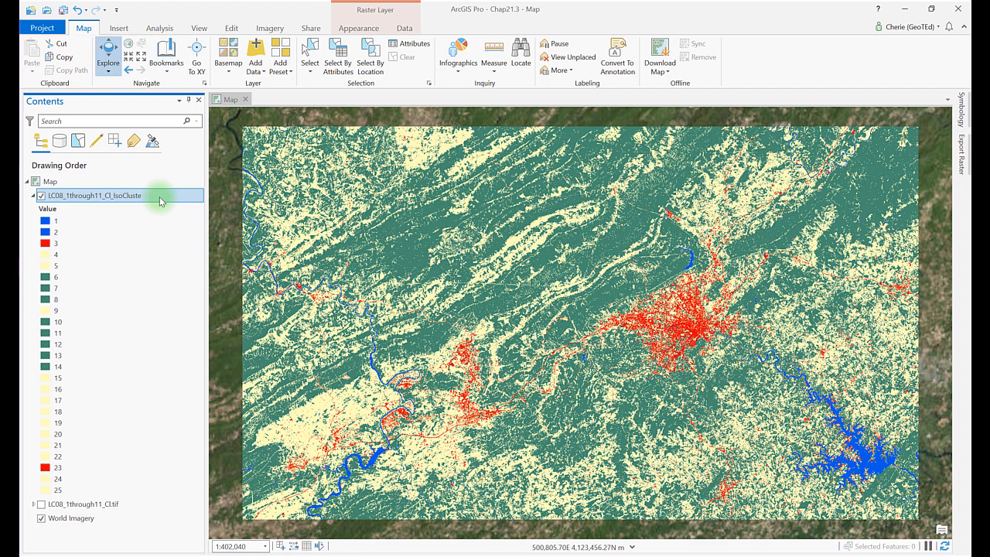
- Open the Spatial Analyst Reclassify tool and set LC08_1through11_Cl_IsoCluste as the input raster
click(159, 28)
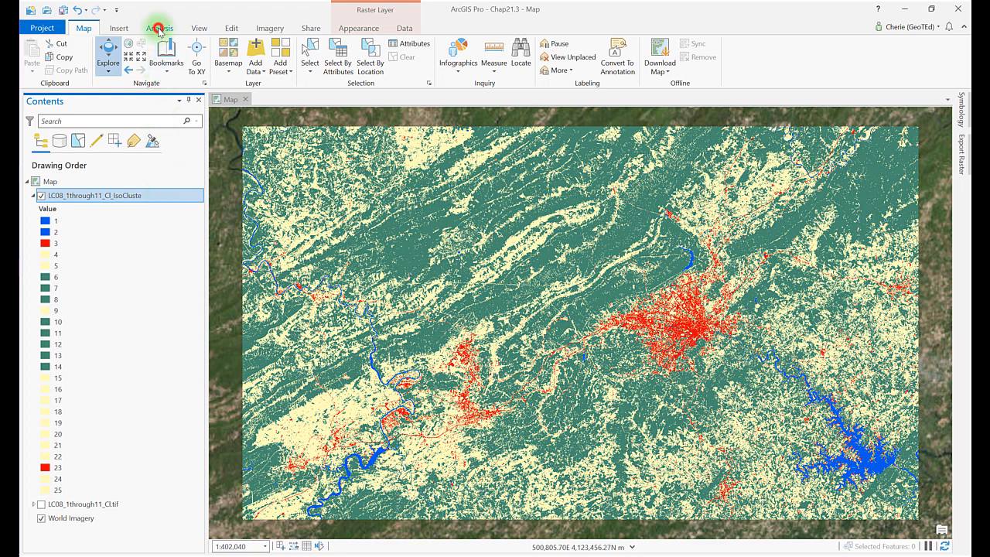
click(171, 50)
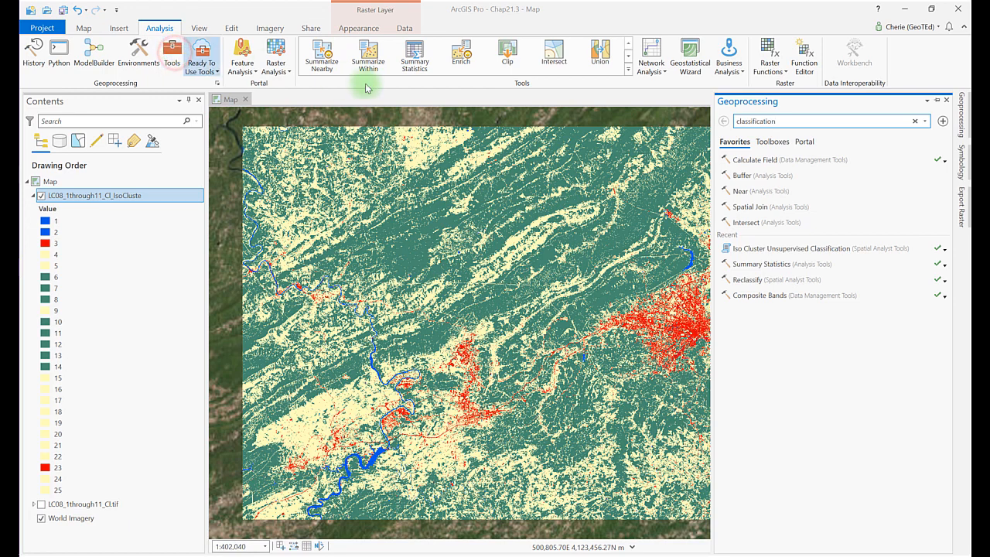
double_click(783, 121)
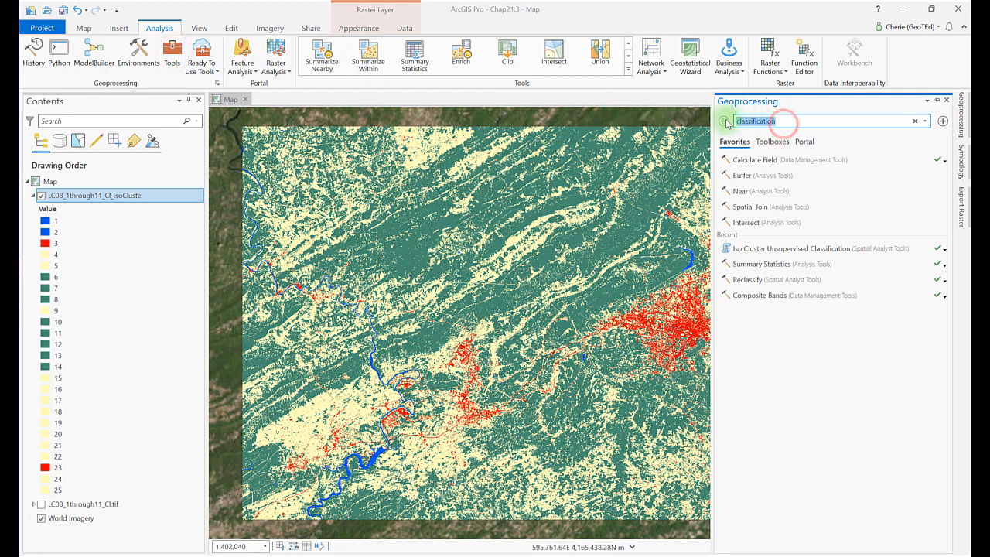
text(reclass)
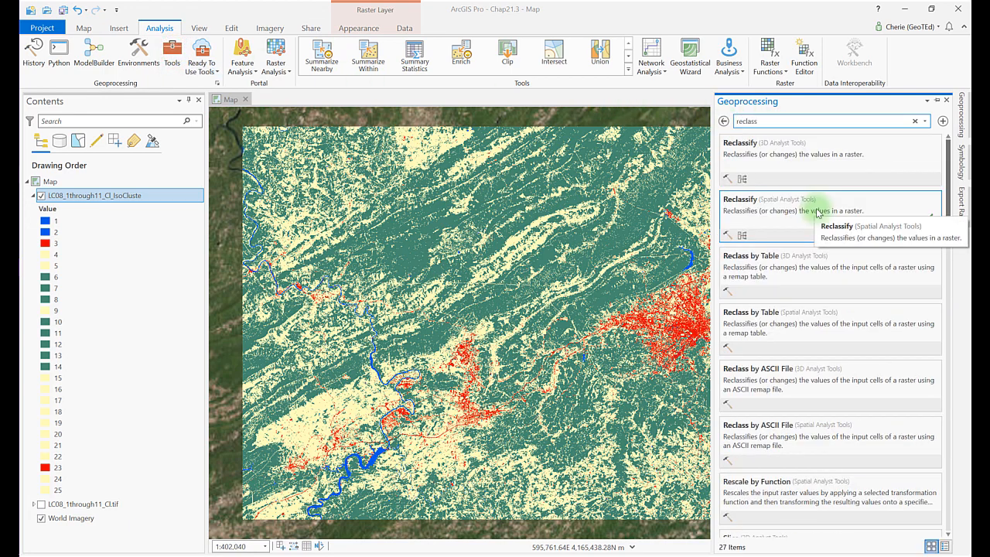
click(817, 213)
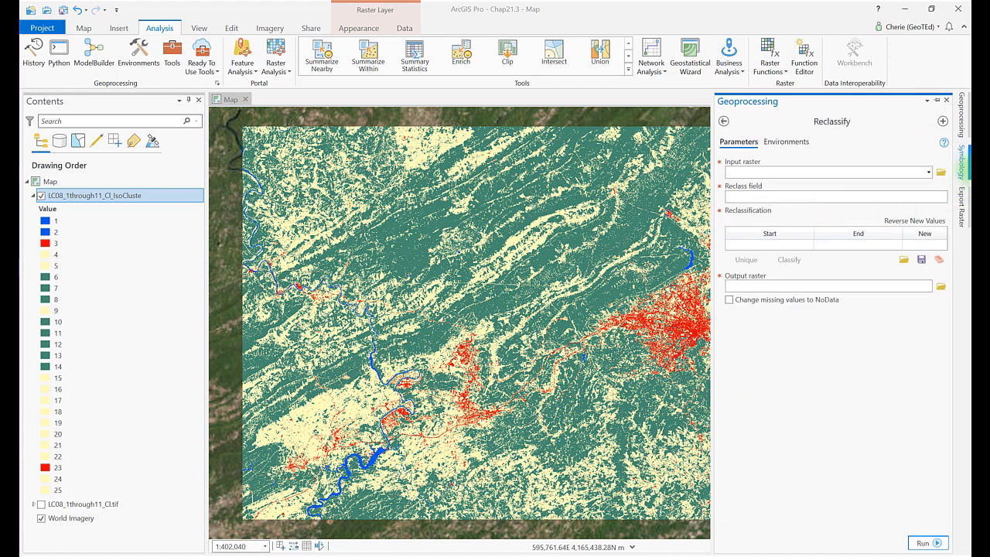
click(929, 174)
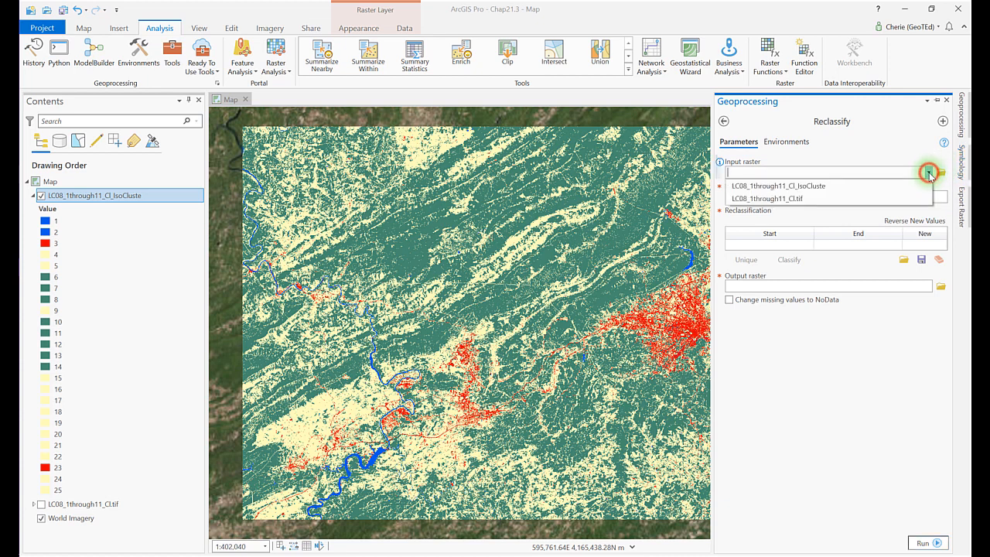
click(841, 186)
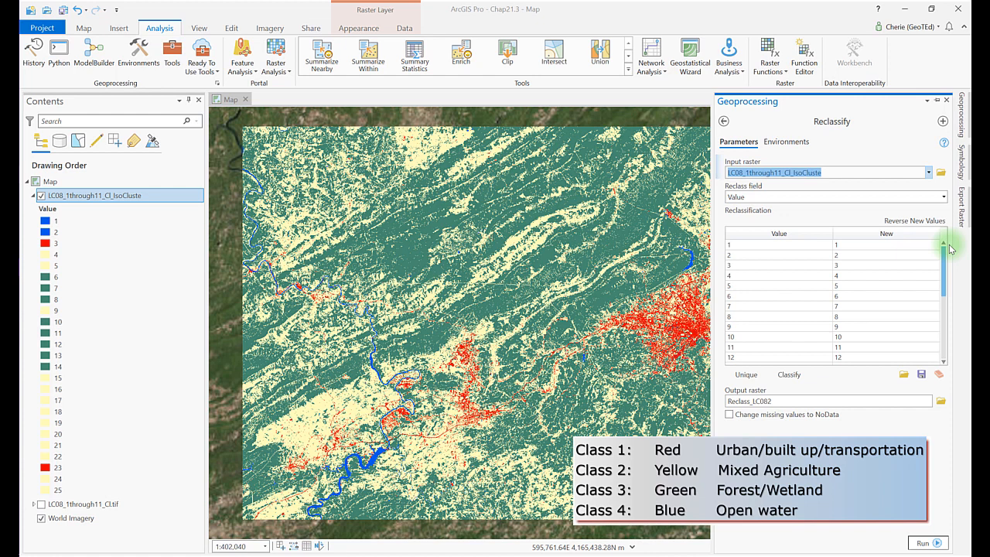
- Remap the red classes to 1, yellow to 2, green to 3 and blue to 4, and run Reclassify with output Reclass_LC082
click(850, 245)
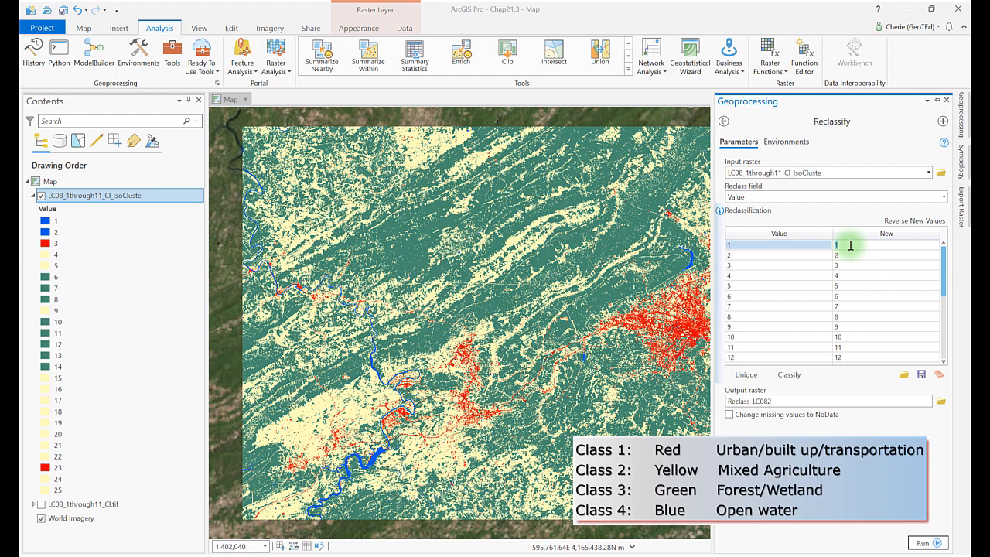
text(4)
click(856, 255)
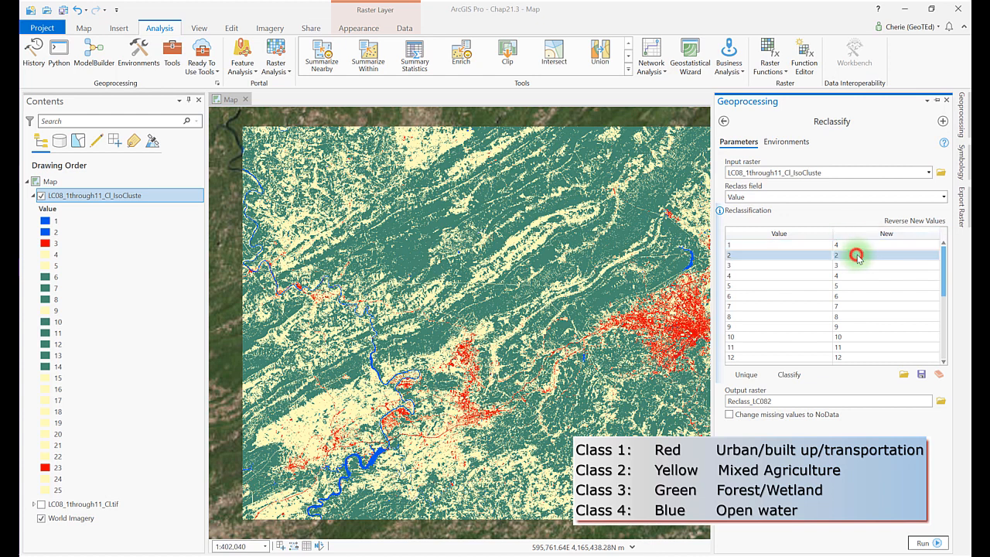
click(854, 256)
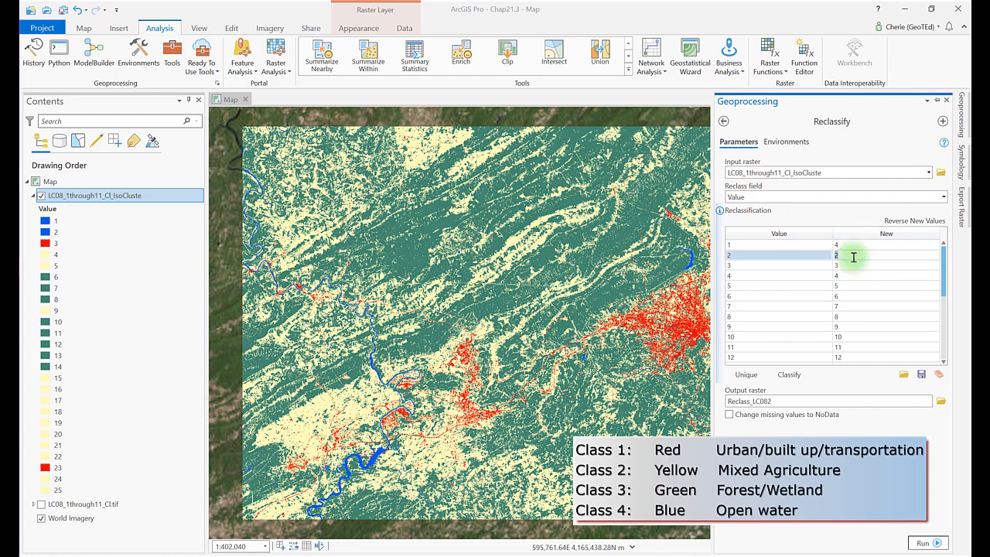
text(4)
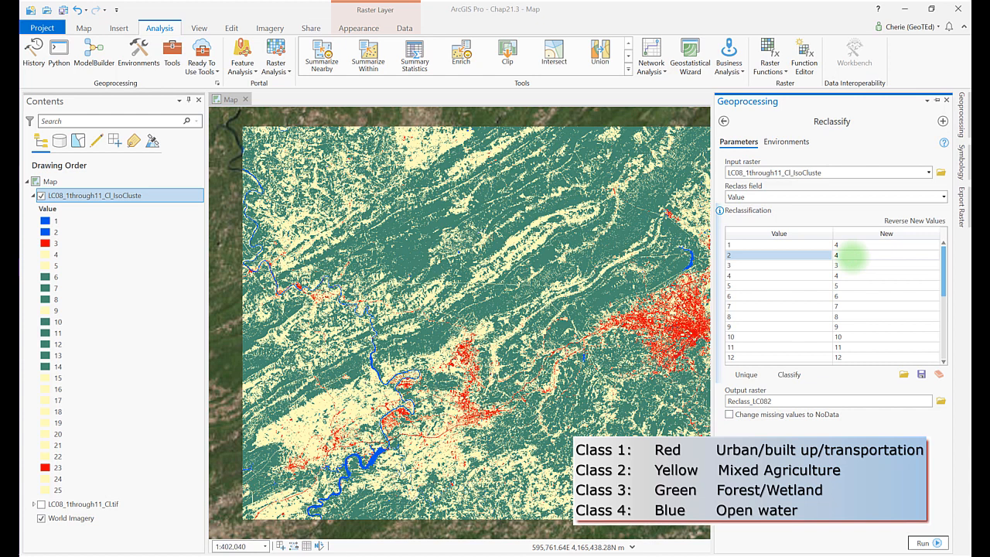
click(846, 266)
click(847, 266)
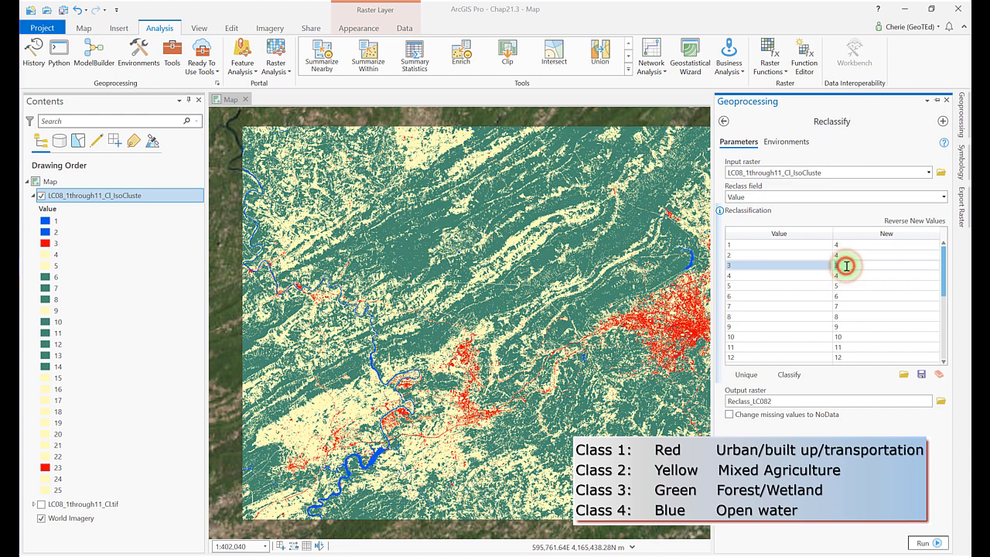
text(1)
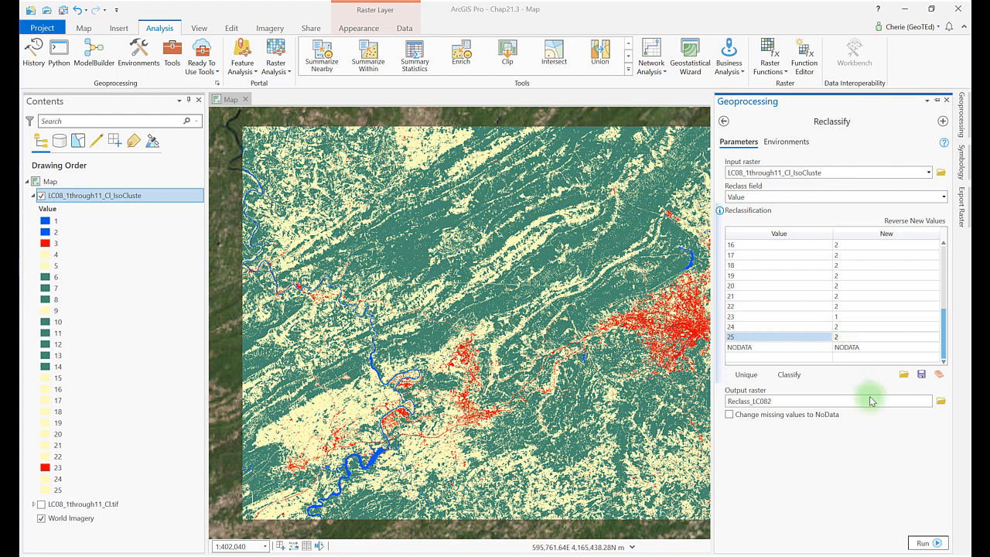
click(769, 402)
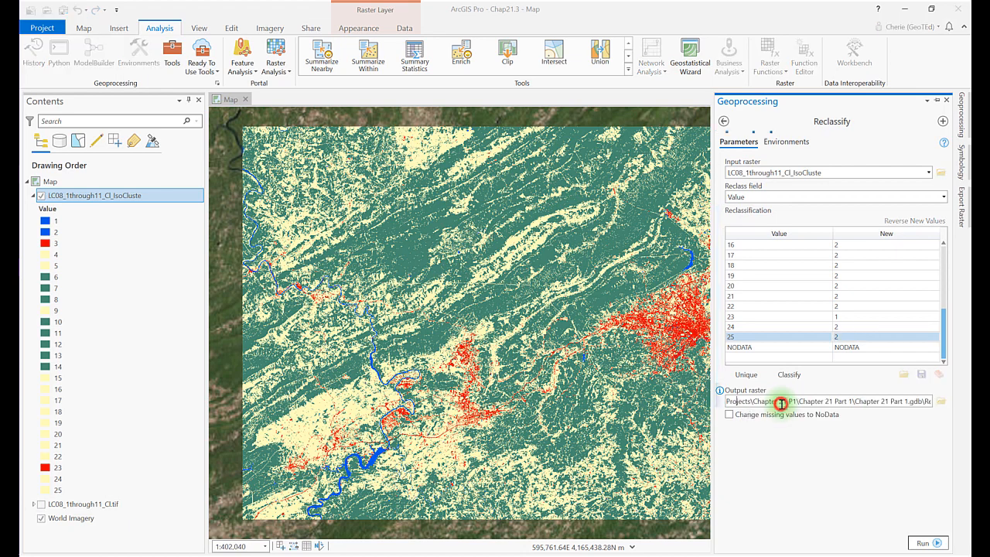
click(929, 544)
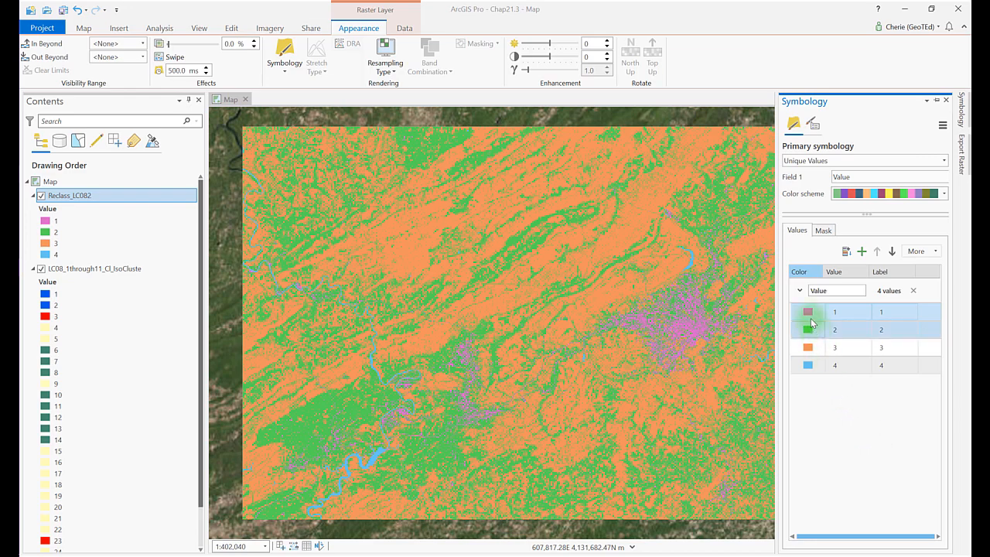
- Recolor and label the Reclass_LC082 values: 1 red Urban, 2 yellow Mixed Ag, 3 dark green Forest and 4 blue Water
click(807, 312)
click(812, 325)
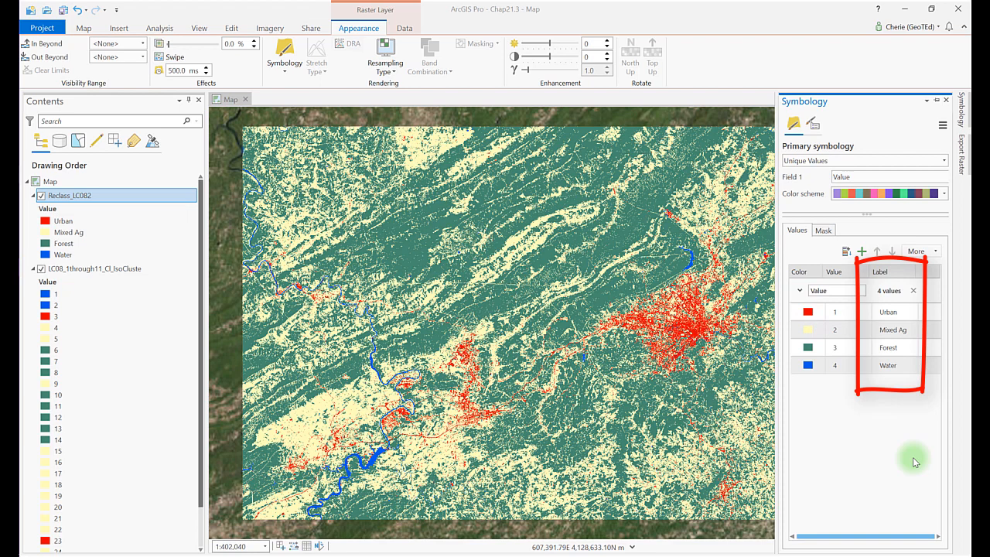
click(947, 101)
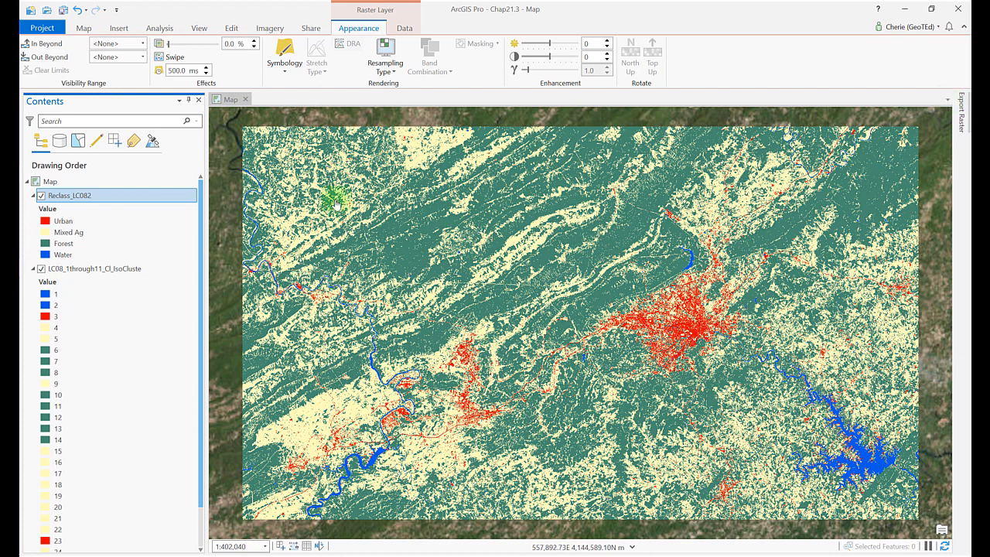
- Open the attribute table of Reclass_LC082 and add a field named Percent with data type Float
right_click(88, 197)
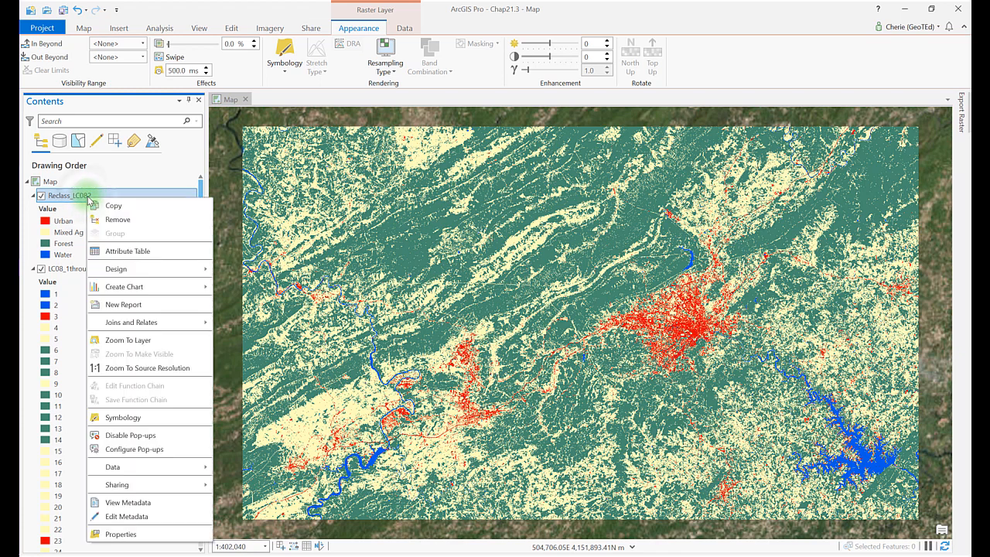
click(118, 256)
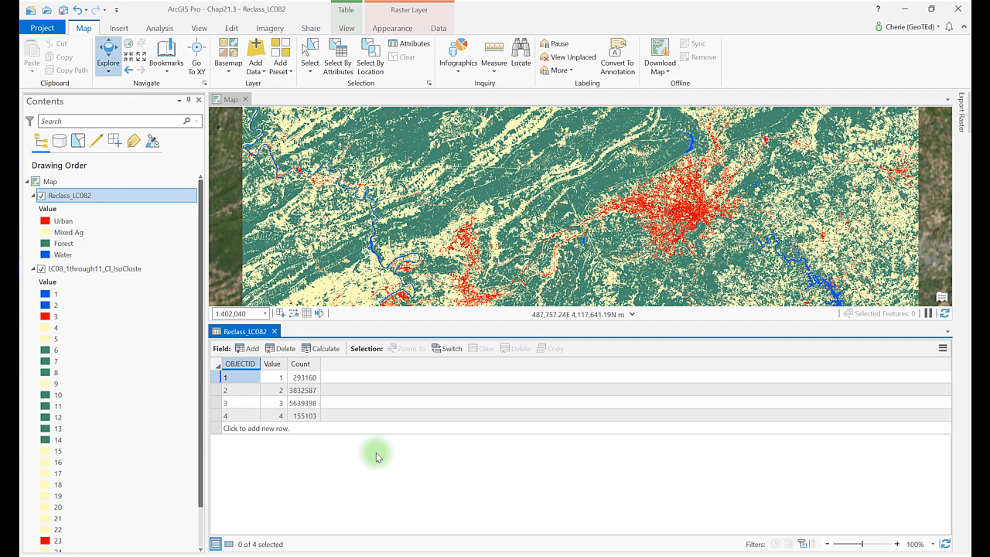
click(245, 348)
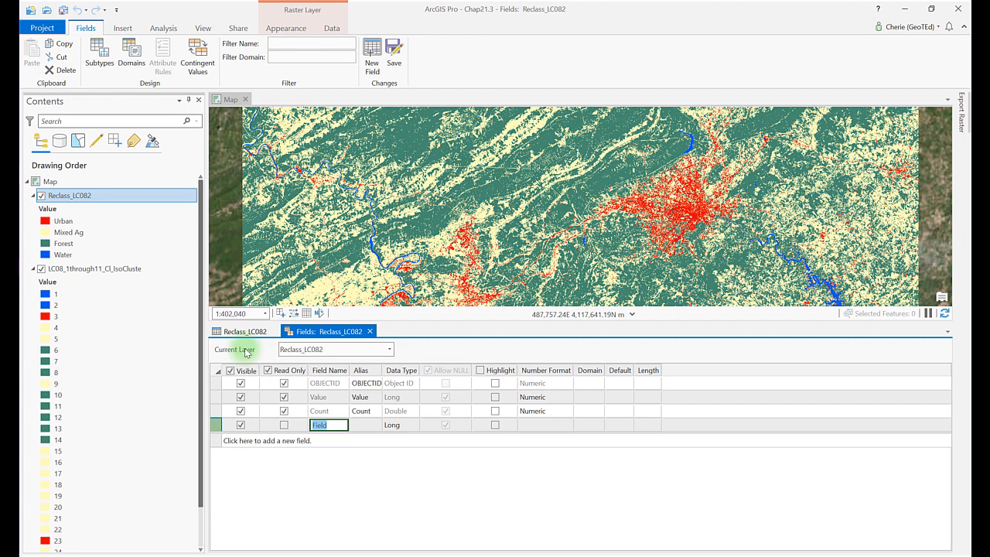
text(Percent)
key(Tab)
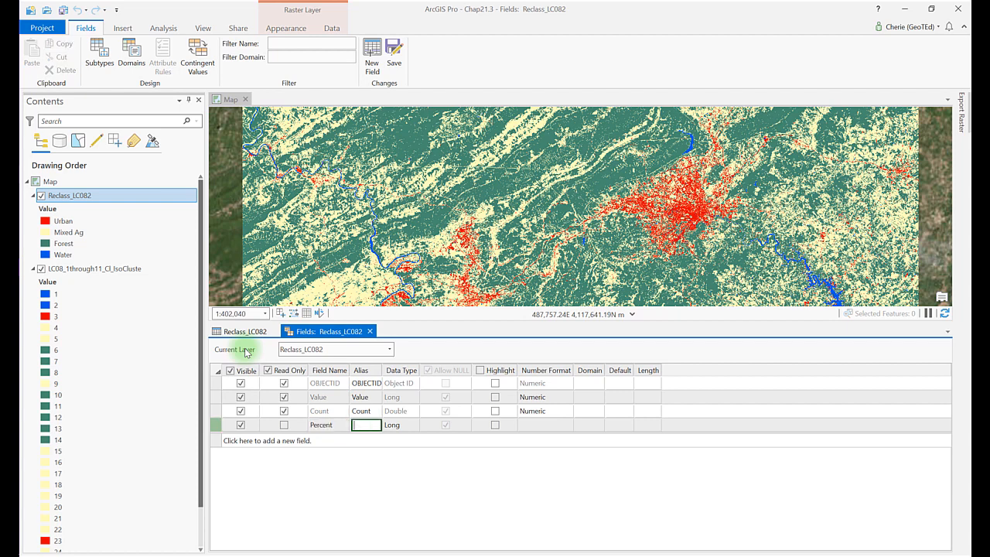
click(399, 425)
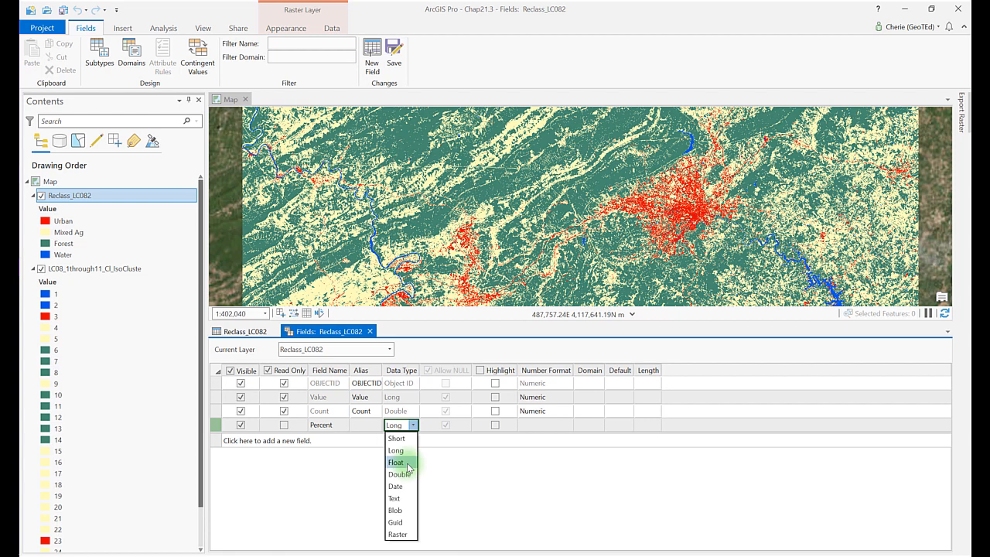
click(408, 465)
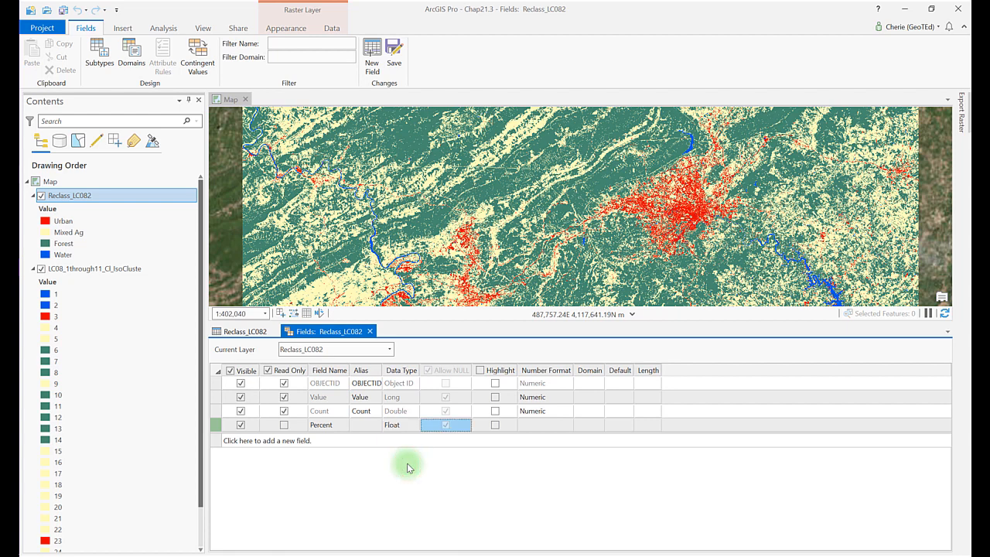
key(Tab)
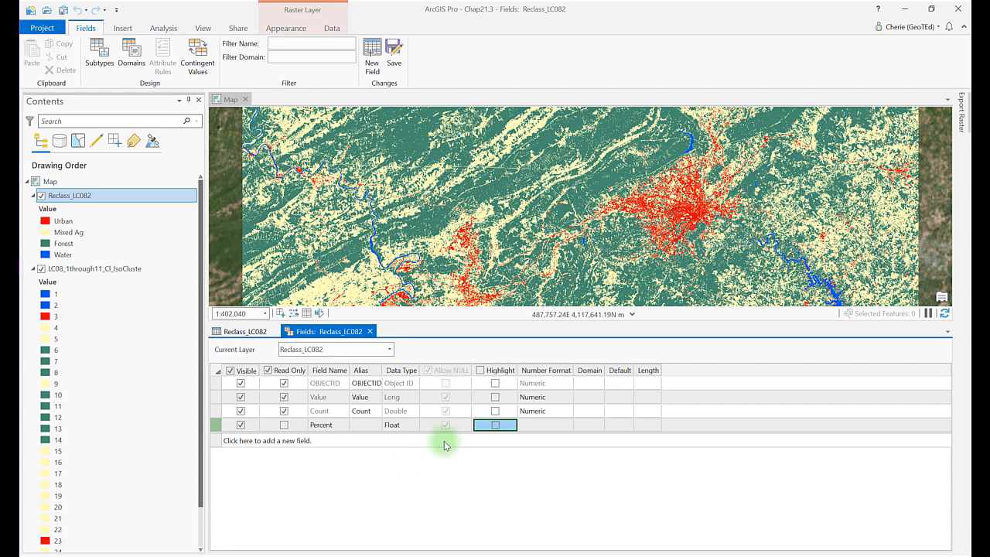
- Set the Percent field's number format to Numeric with 2 decimal places and save the field changes
click(554, 424)
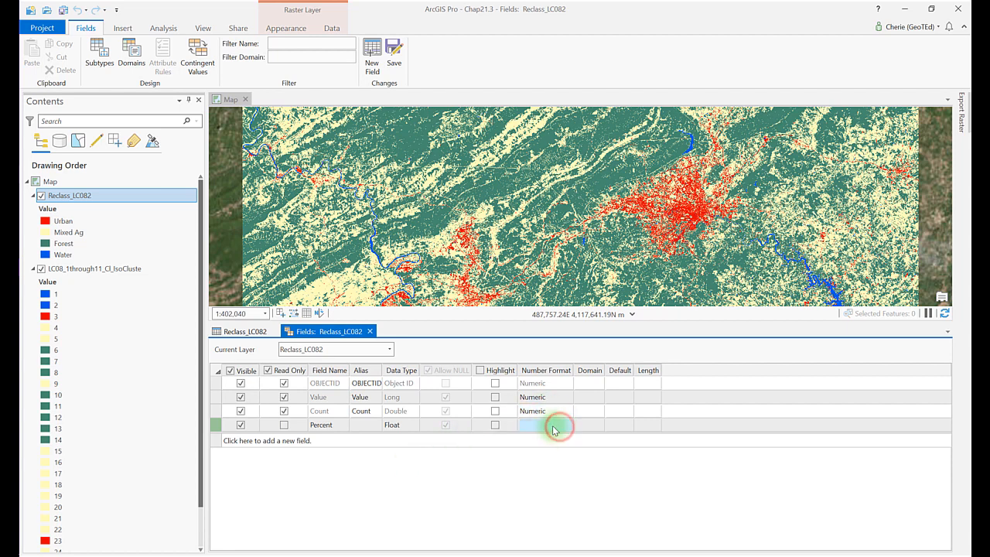
click(569, 425)
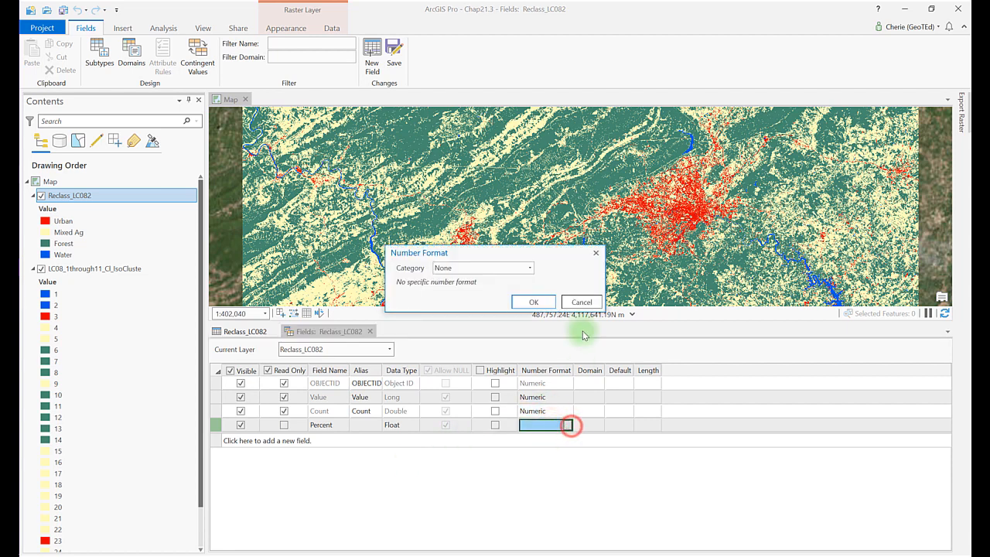
click(526, 268)
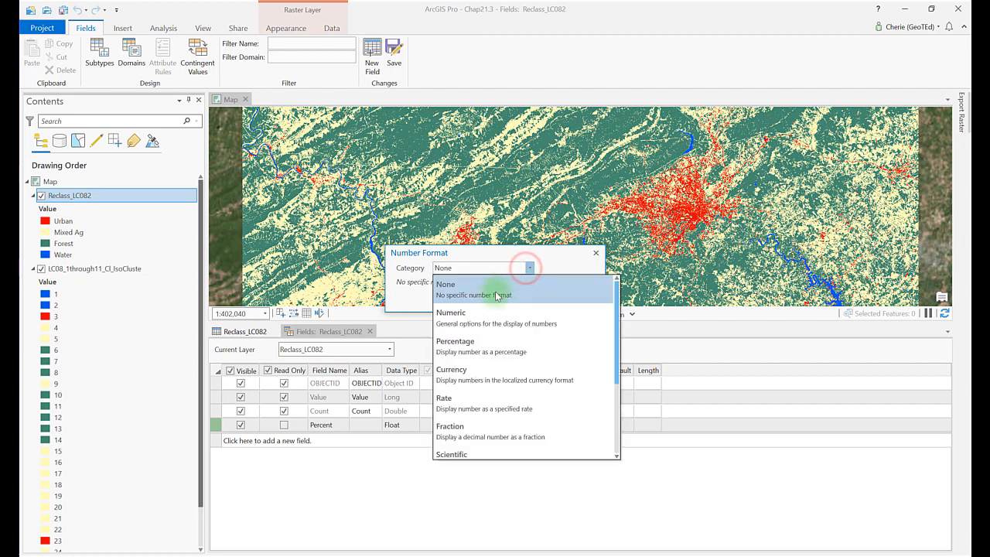
click(479, 318)
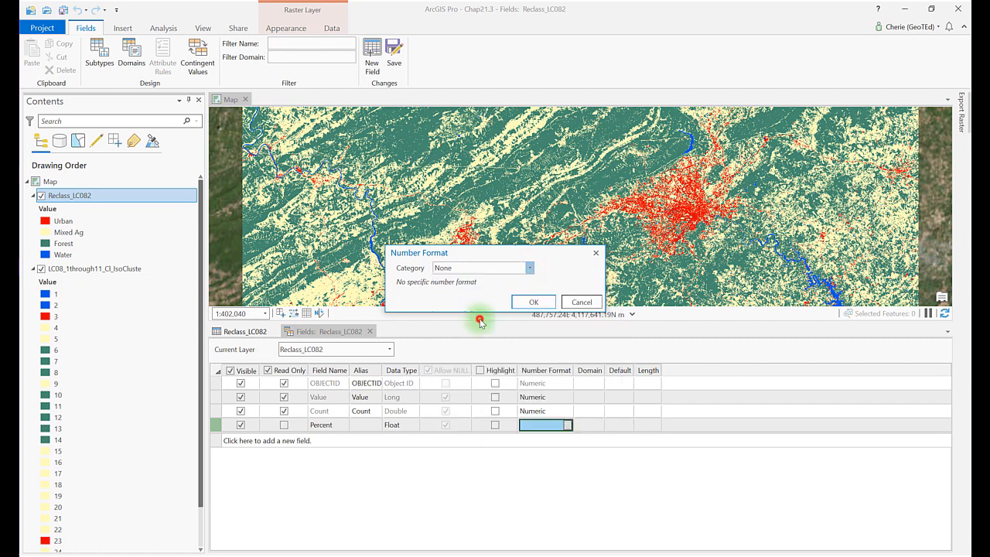
click(517, 304)
click(517, 304)
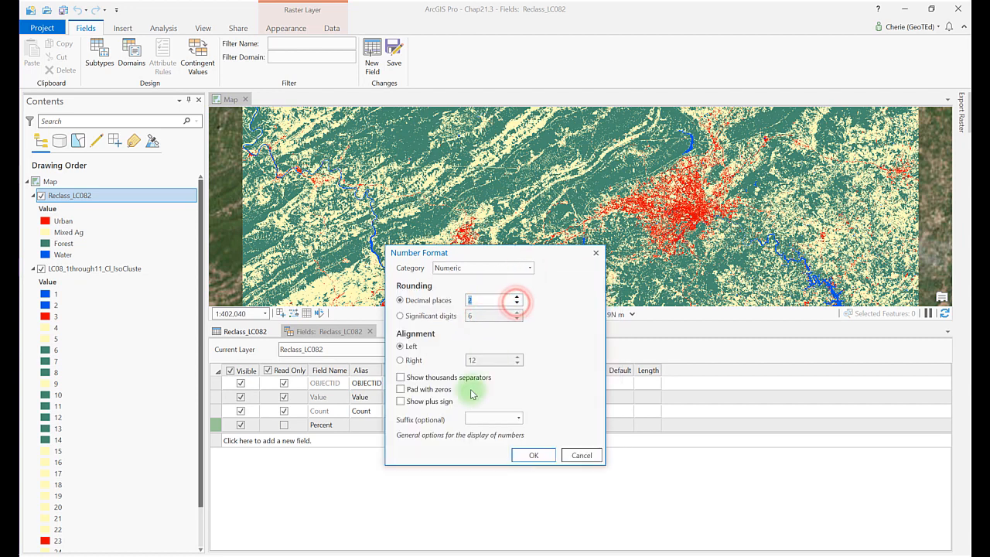
click(534, 456)
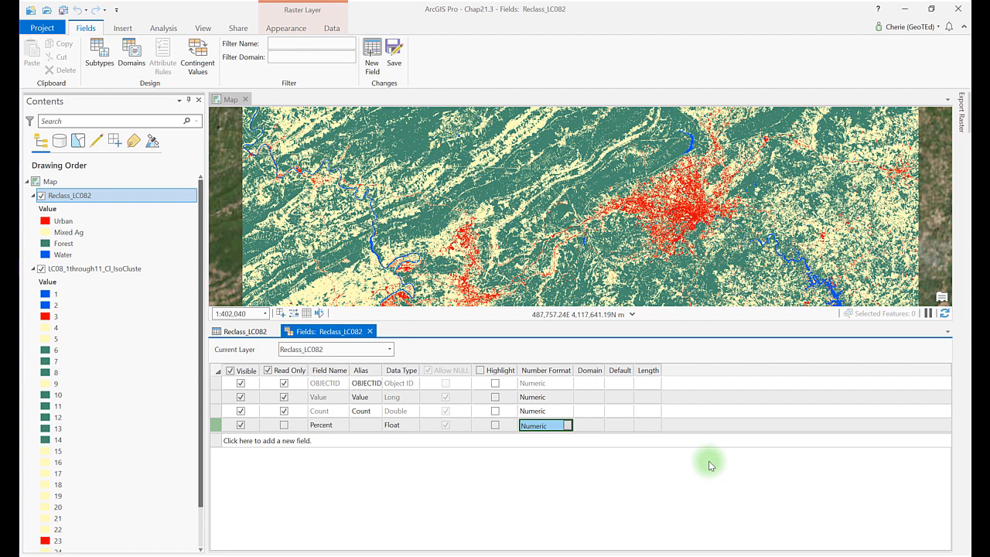
click(394, 51)
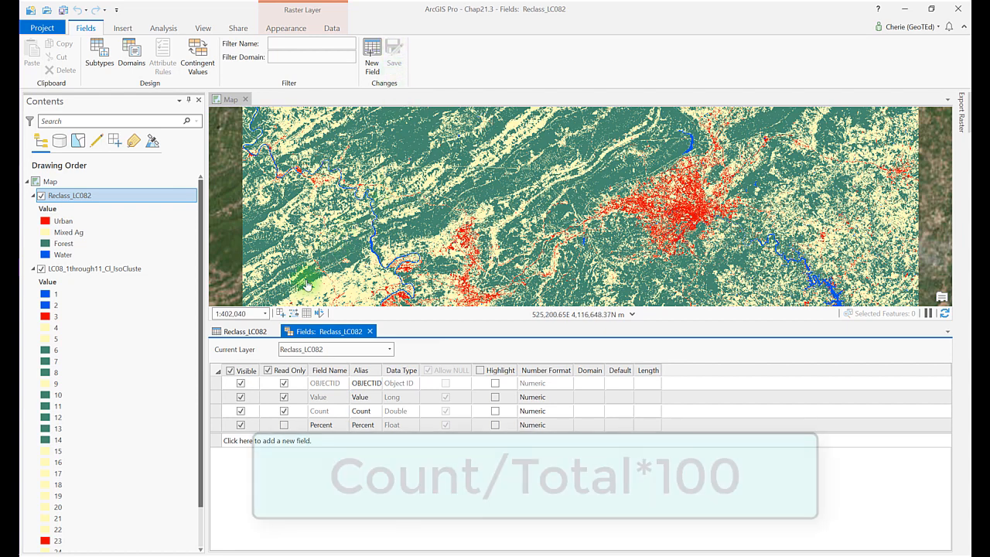
- View the statistics of the Count field in the Reclass_LC082 attribute table for the total pixel count, and close the chart
click(249, 331)
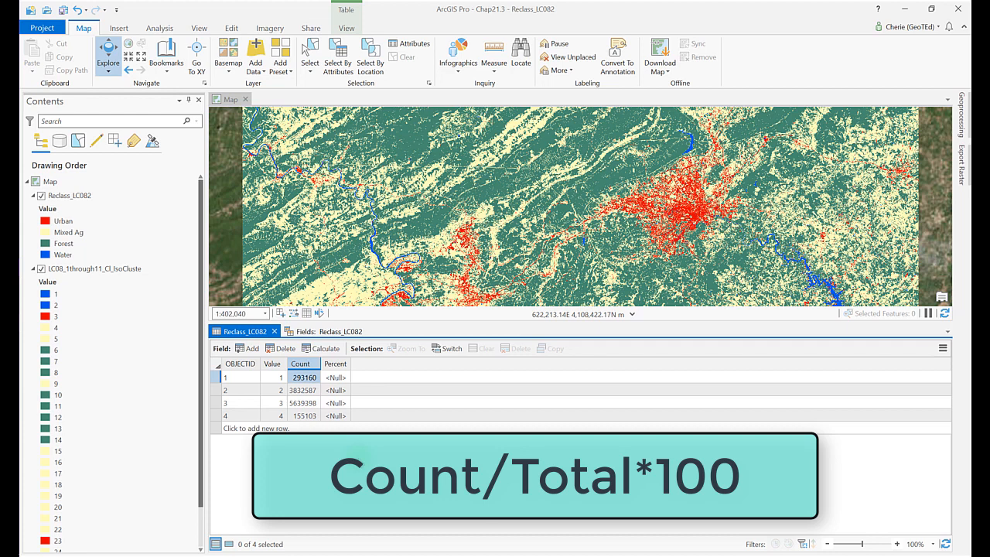
click(300, 364)
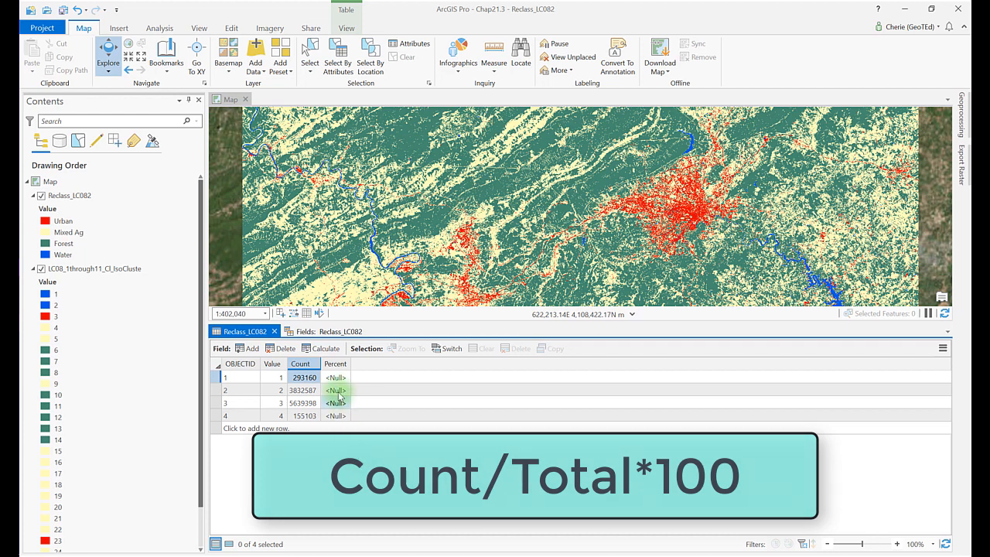
right_click(304, 367)
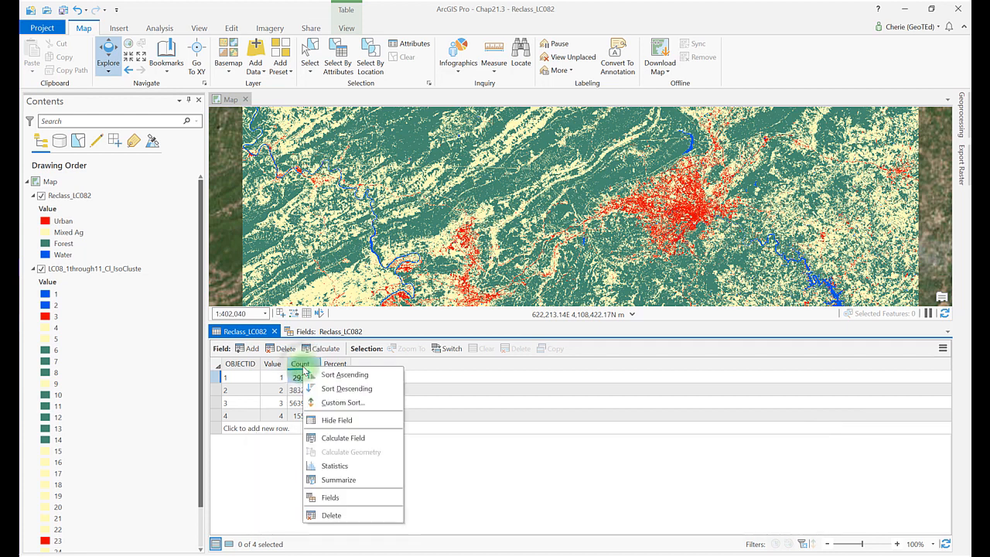
click(331, 465)
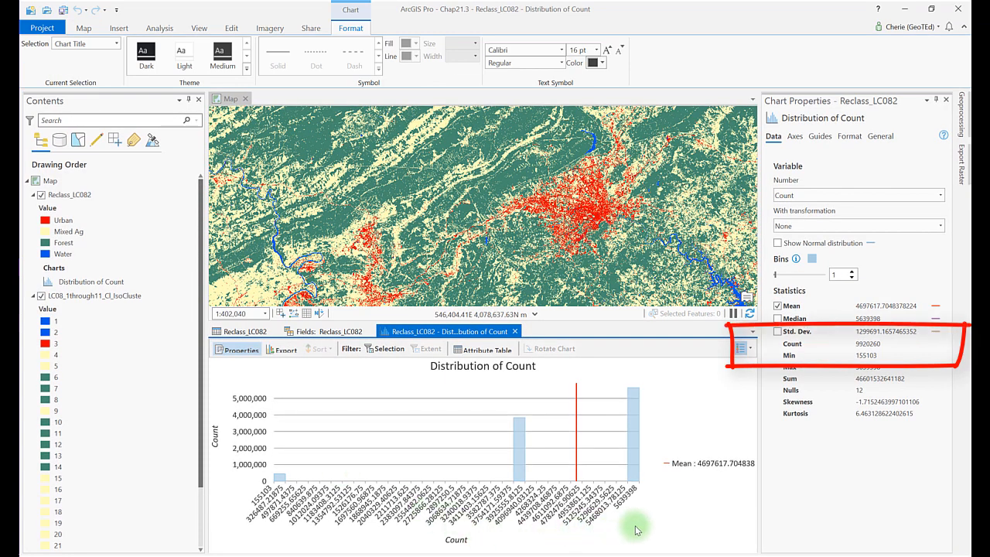
click(946, 99)
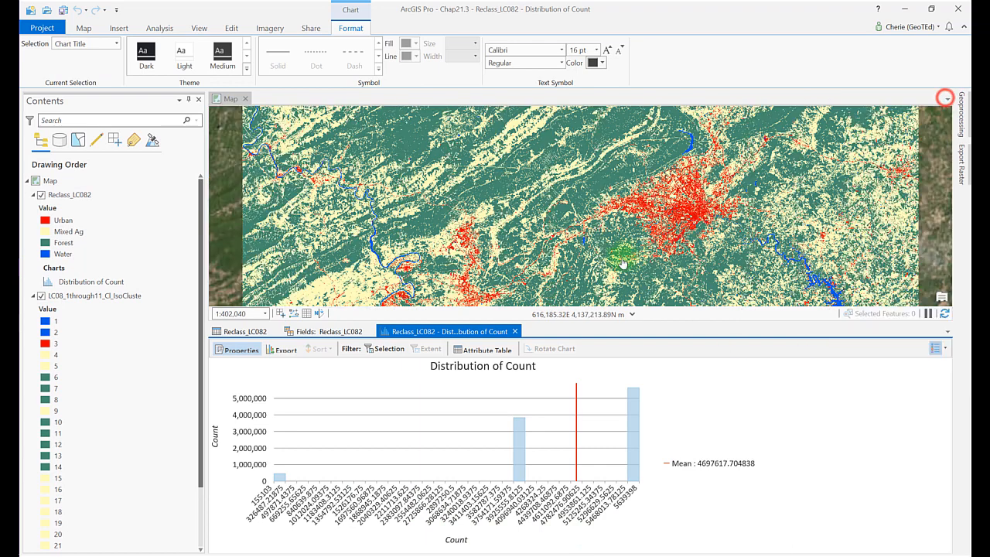
click(516, 331)
- Calculate the Percent field of Reclass_LC082 with the Python 3 expression (!Count! / 992060) * 100
click(336, 377)
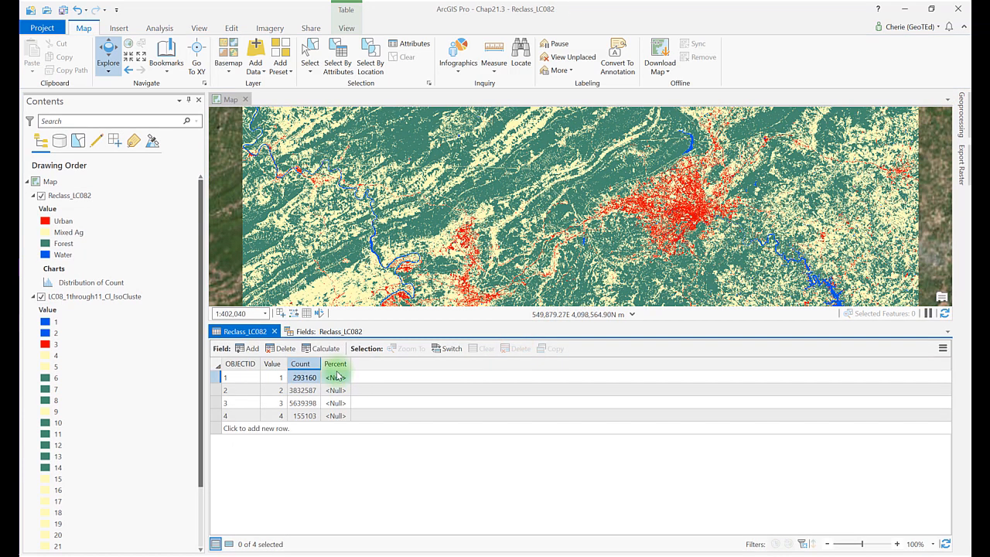
click(326, 349)
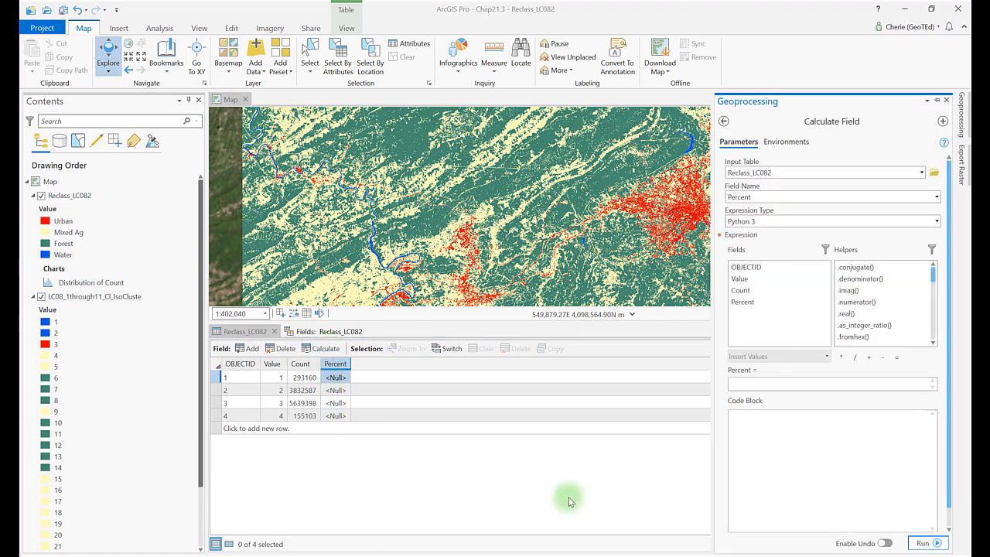
click(739, 384)
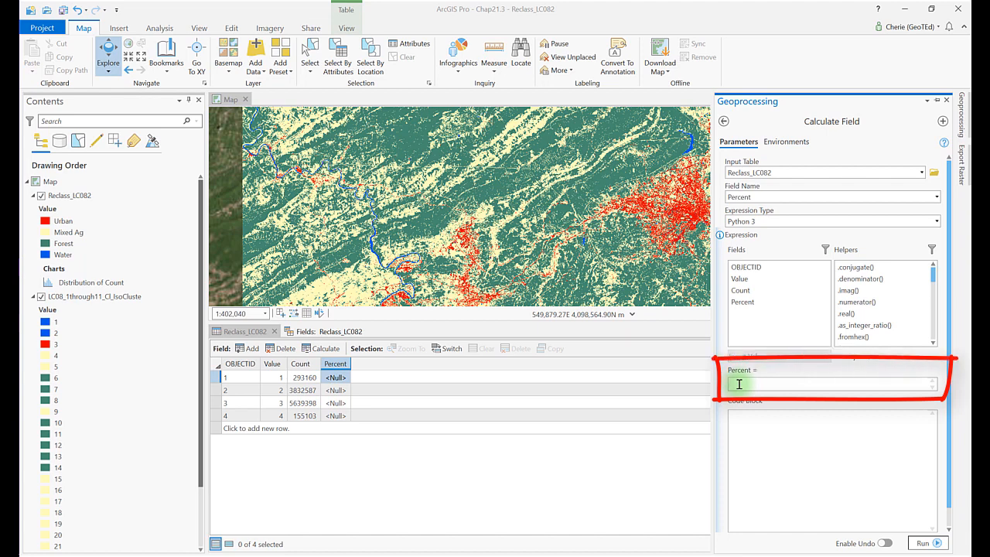
text(()
double_click(739, 289)
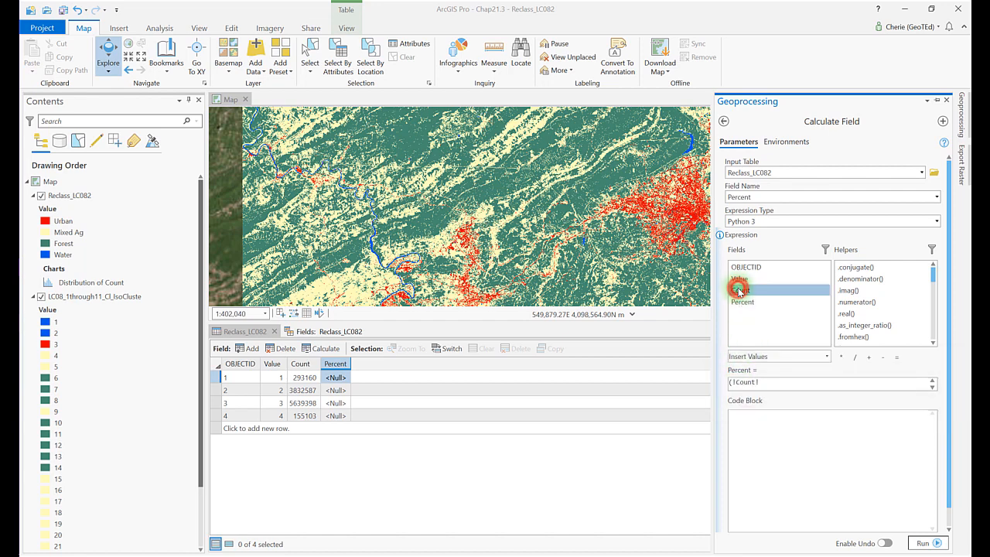
click(856, 357)
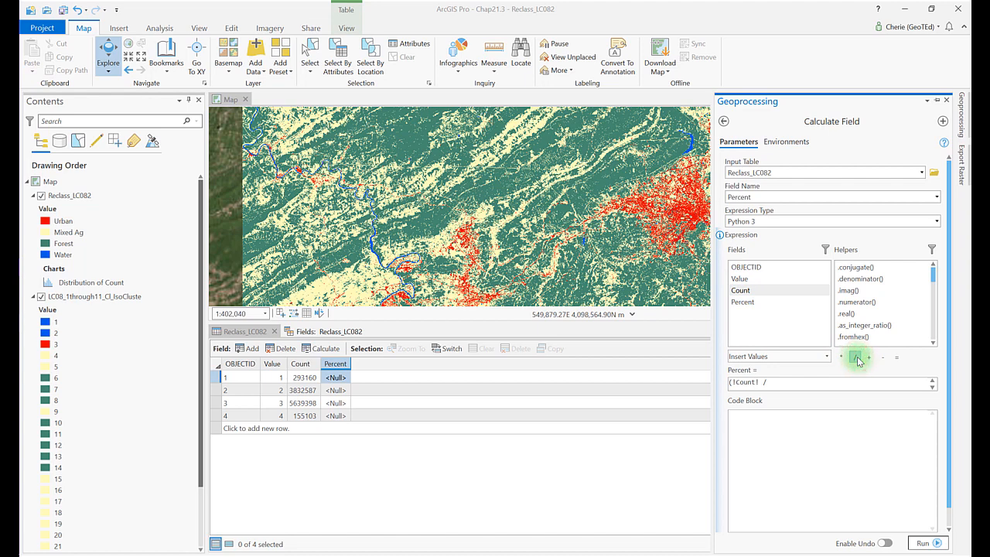
click(783, 388)
text(992)
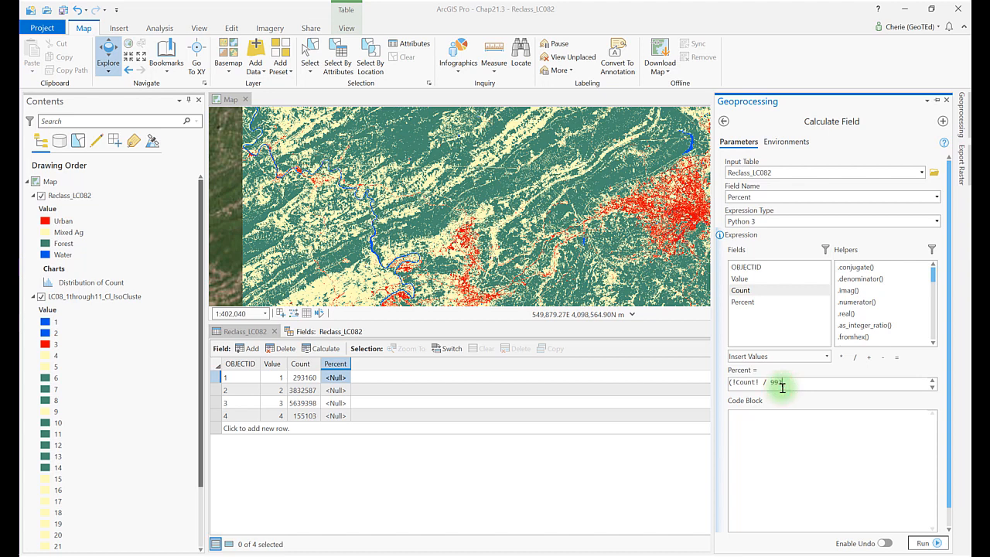
text(0248))
click(844, 359)
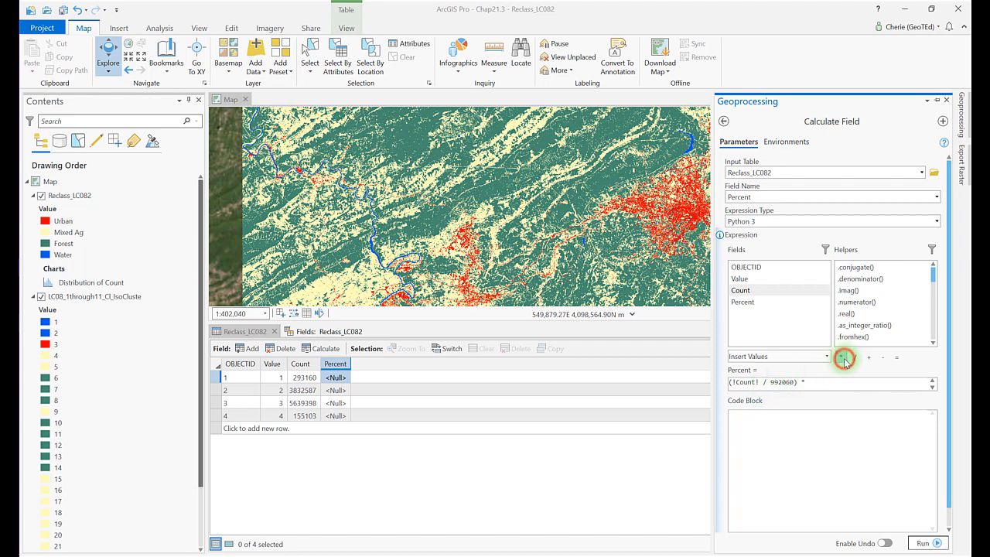
click(822, 379)
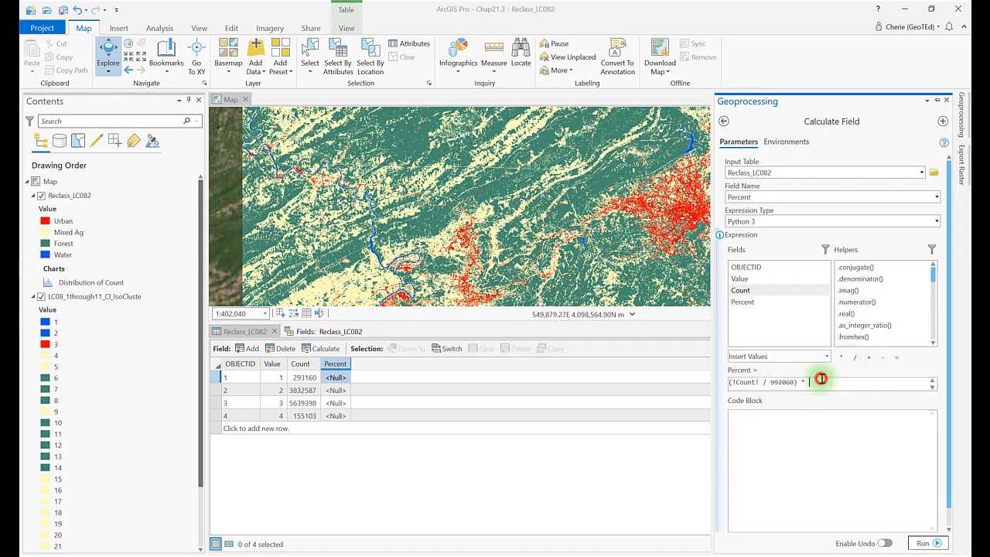
text(100)
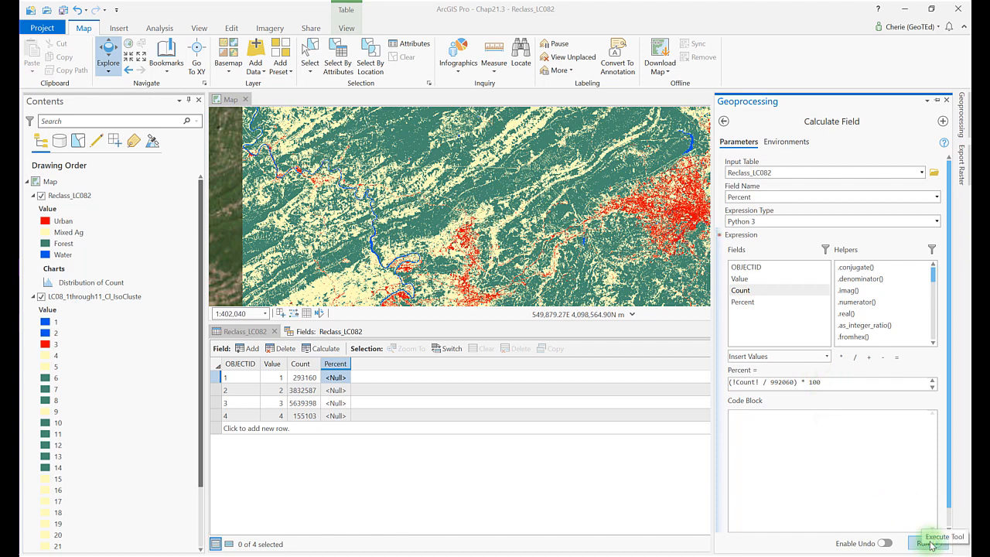
click(926, 544)
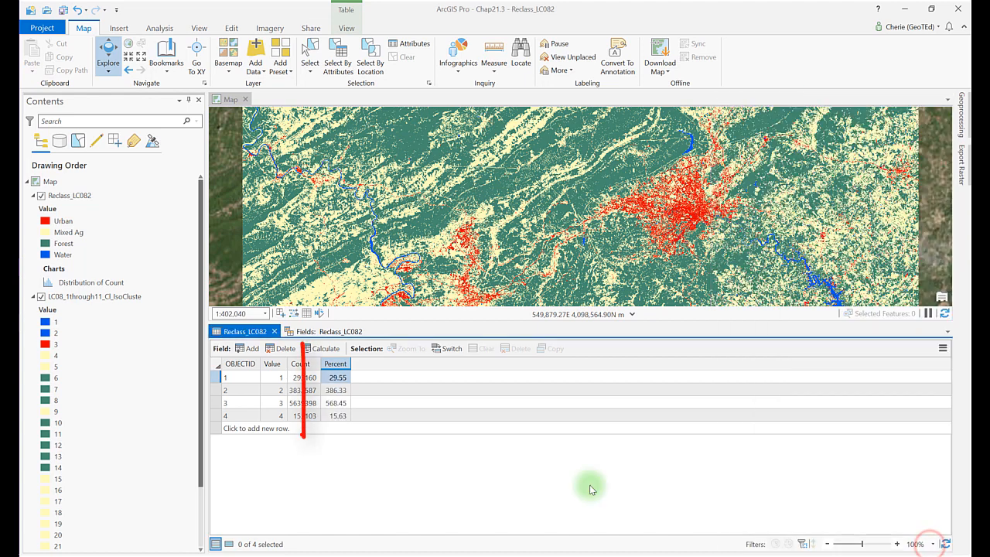